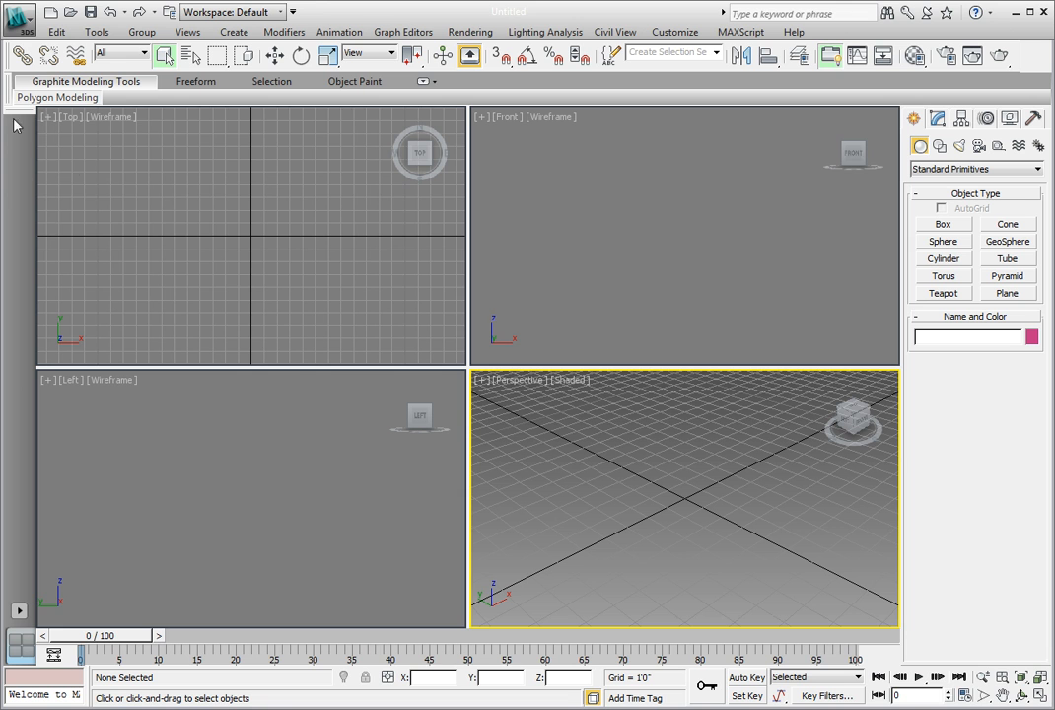
Open the scene Ch06_Activeshade_01.max from the CH 06 folder, continuing past the missing external files
{"action": "left_click", "coordinate": [69, 12]}
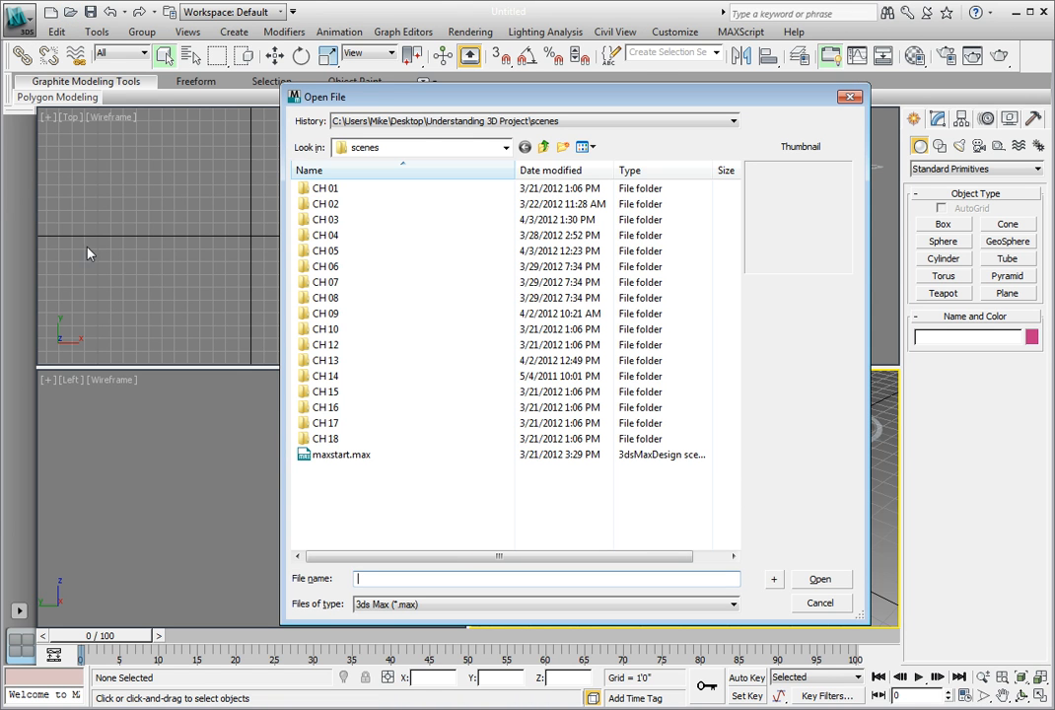
{"action": "double_click", "coordinate": [345, 267]}
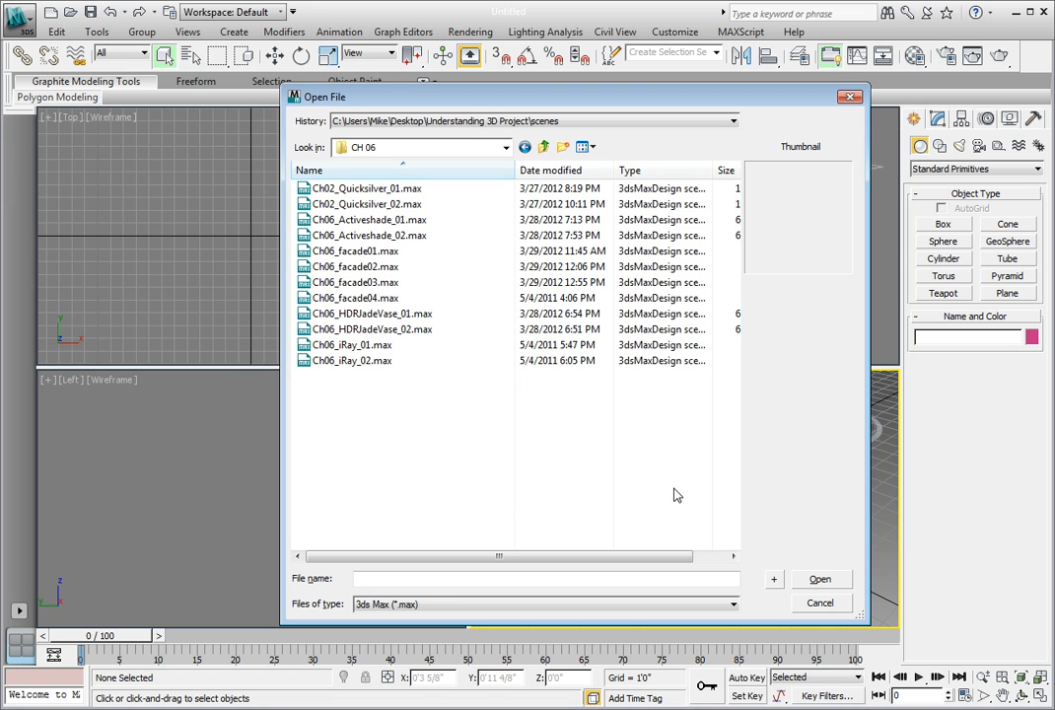
{"action": "left_click", "coordinate": [395, 219]}
{"action": "left_click", "coordinate": [831, 581]}
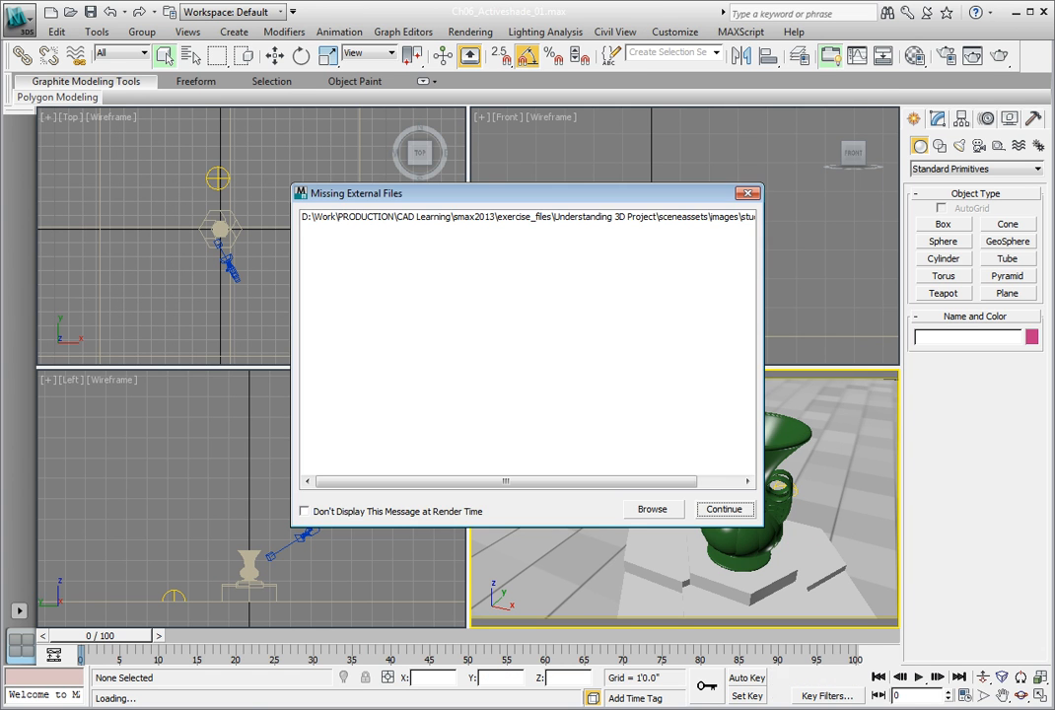
{"action": "left_click", "coordinate": [724, 509]}
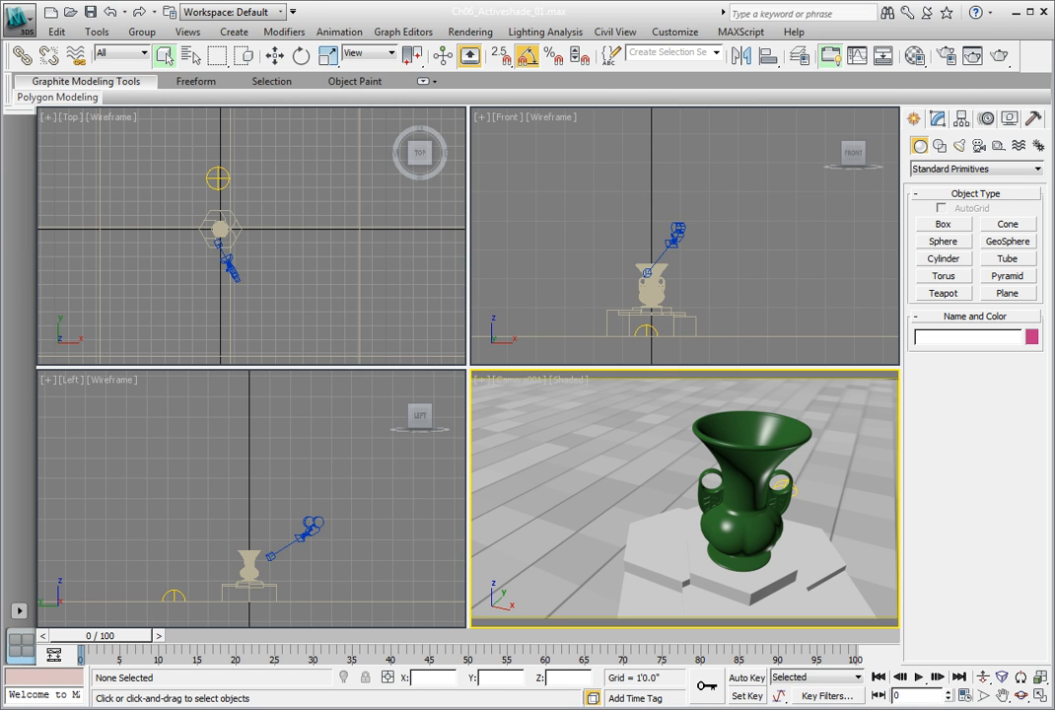
Render the Camera001 view in production mode despite the missing map, and close the rendered frame after viewing it
{"action": "left_click", "coordinate": [998, 57]}
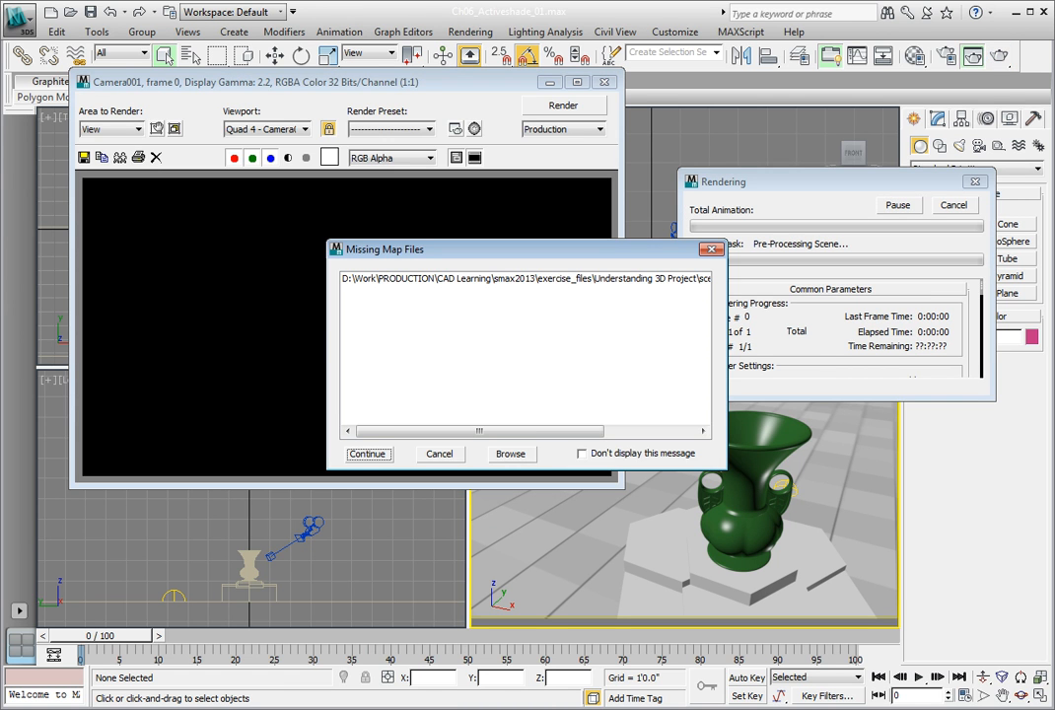
{"action": "key", "text": "Return"}
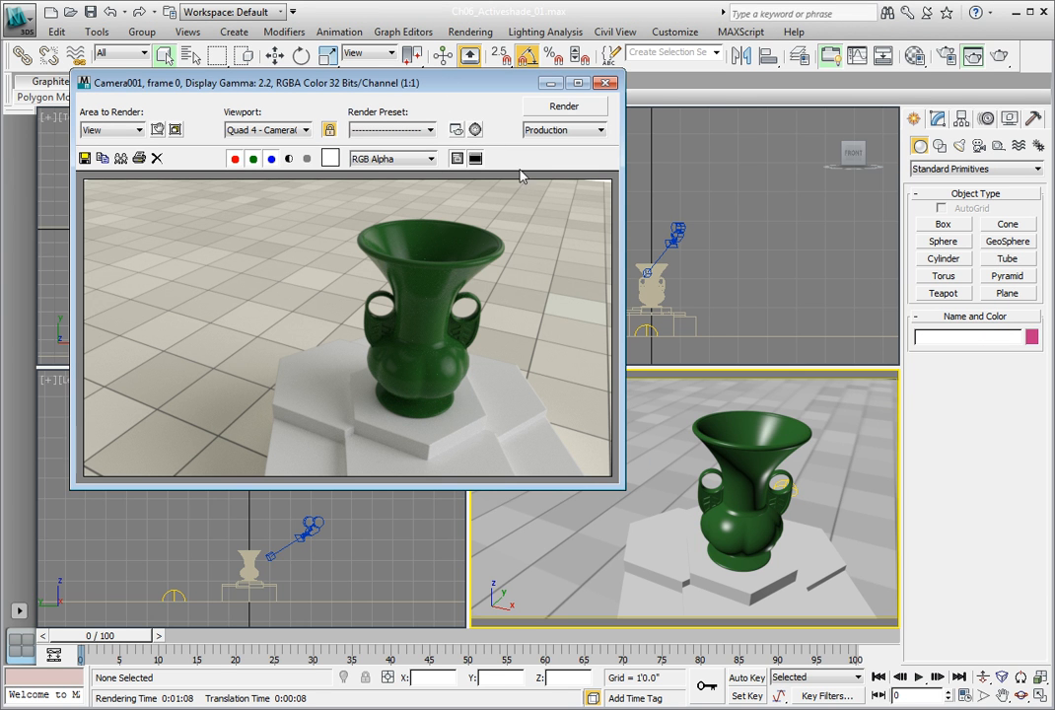
{"action": "left_click", "coordinate": [942, 440]}
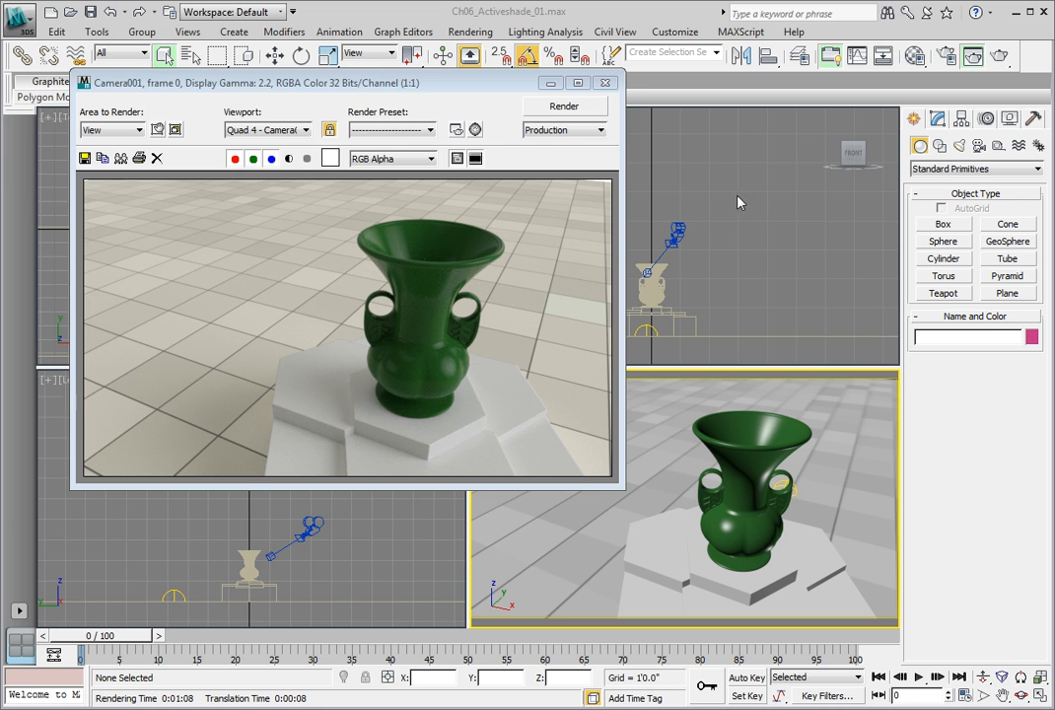
{"action": "left_click", "coordinate": [606, 83]}
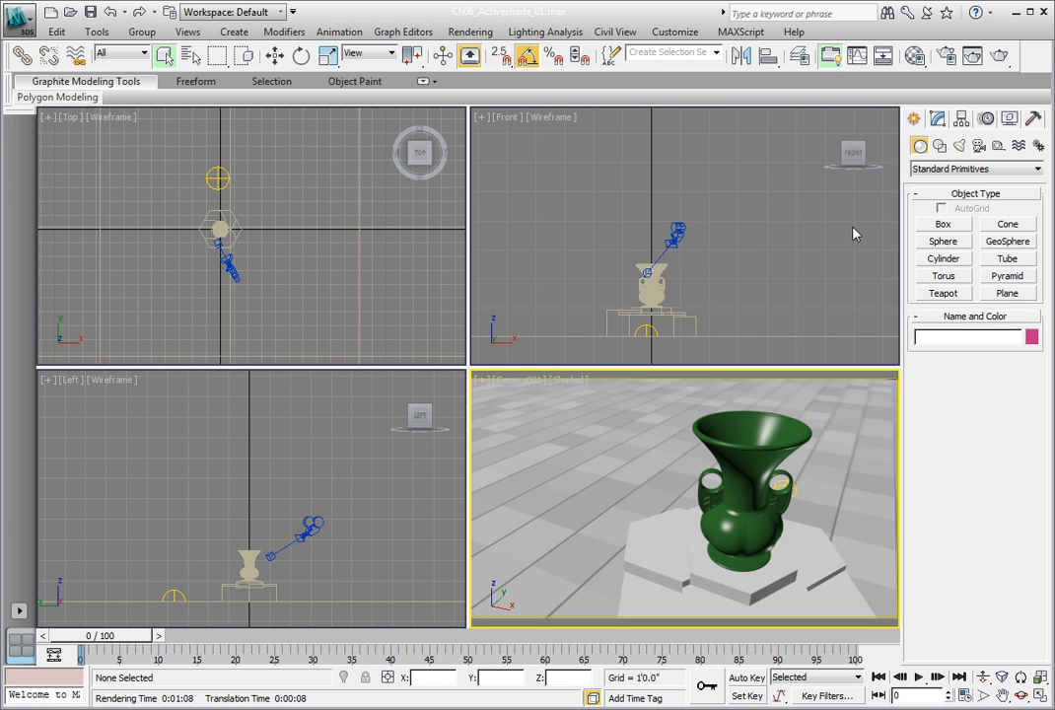
Assign NVIDIA iray as the ActiveShade renderer in the render setup
{"action": "left_click", "coordinate": [945, 56]}
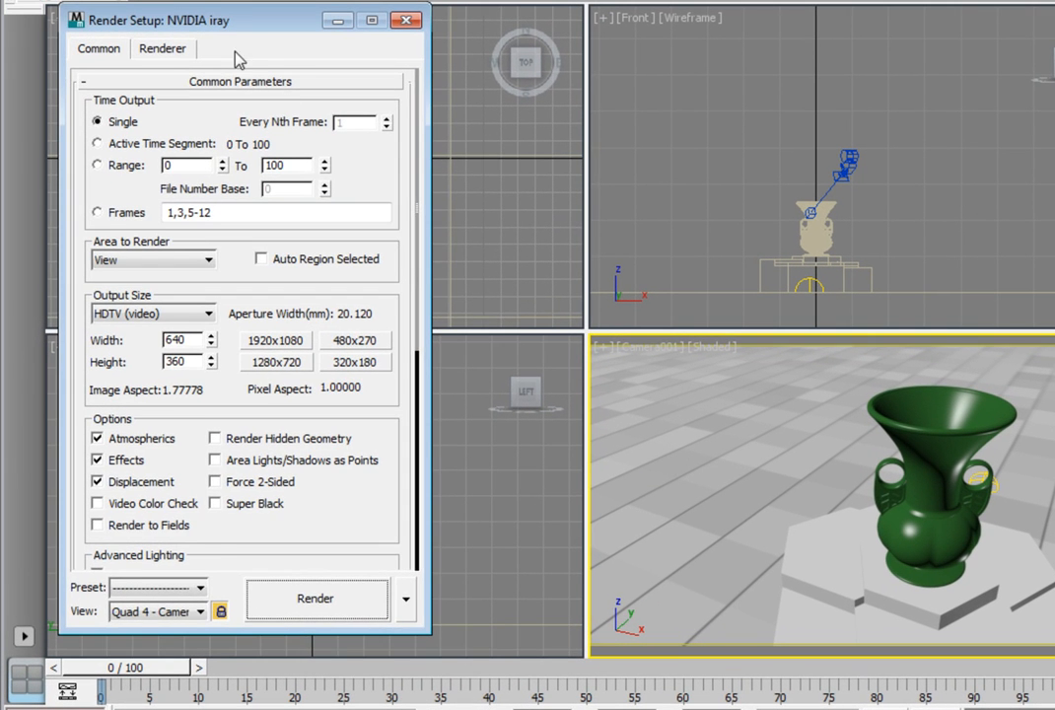
{"action": "left_click_drag", "start_coordinate": [200, 120], "coordinate": [206, 116]}
{"action": "left_click_drag", "start_coordinate": [261, 27], "coordinate": [344, 8]}
{"action": "left_click_drag", "start_coordinate": [444, 498], "coordinate": [447, 64]}
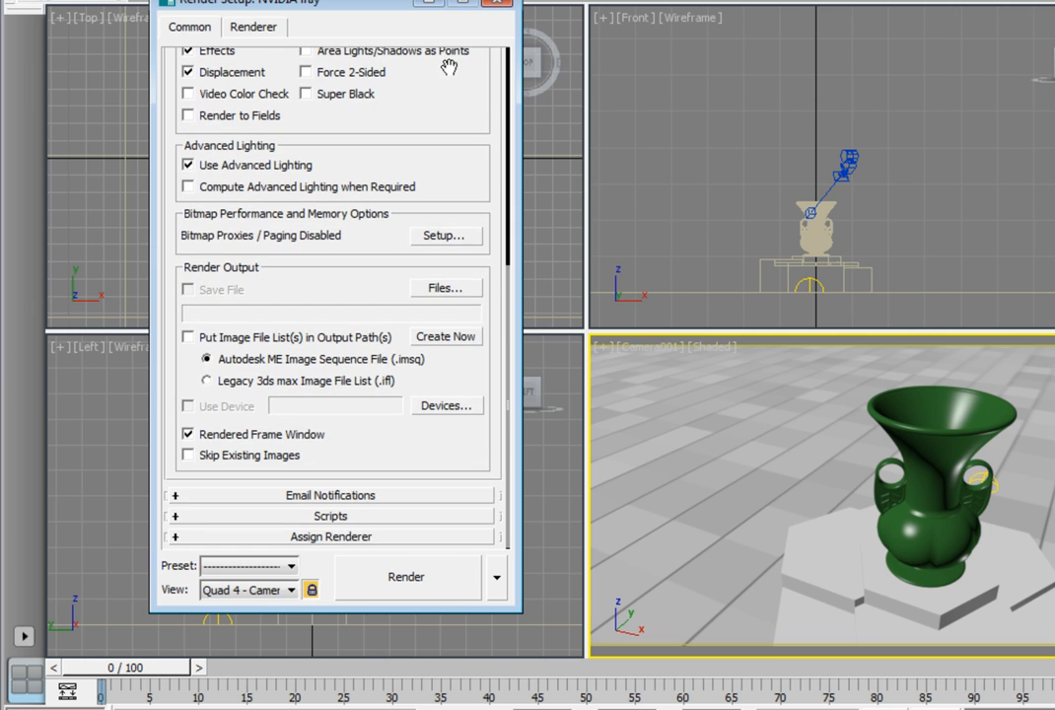
{"action": "left_click", "coordinate": [175, 537]}
{"action": "left_click_drag", "start_coordinate": [471, 520], "coordinate": [478, 468]}
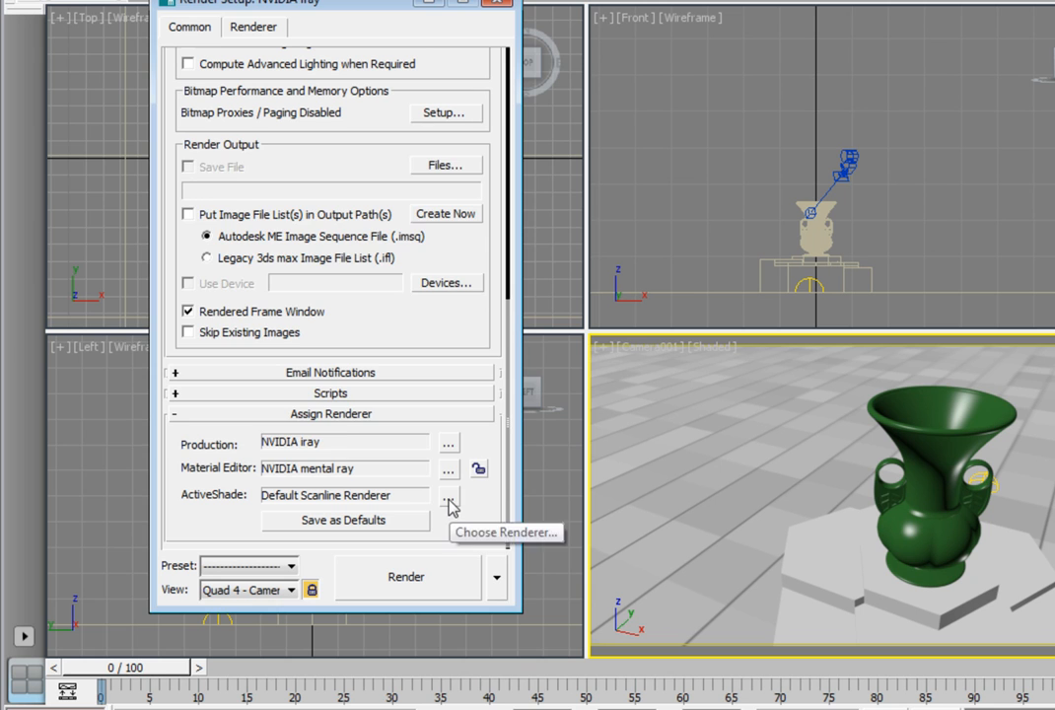
{"action": "left_click", "coordinate": [448, 500]}
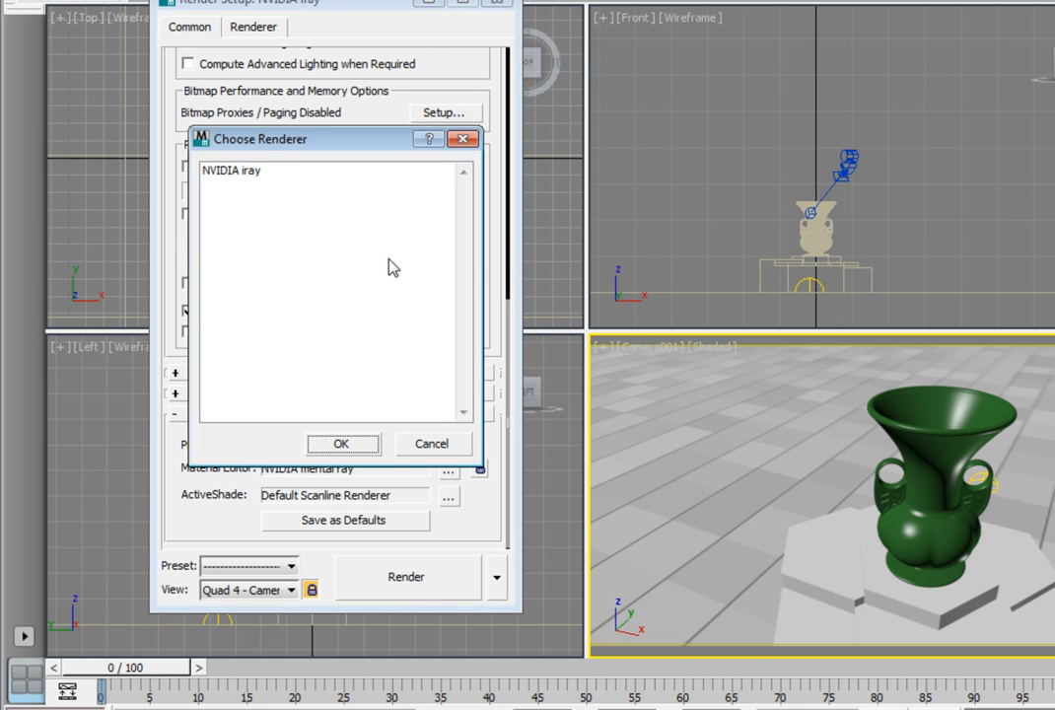
{"action": "double_click", "coordinate": [247, 173]}
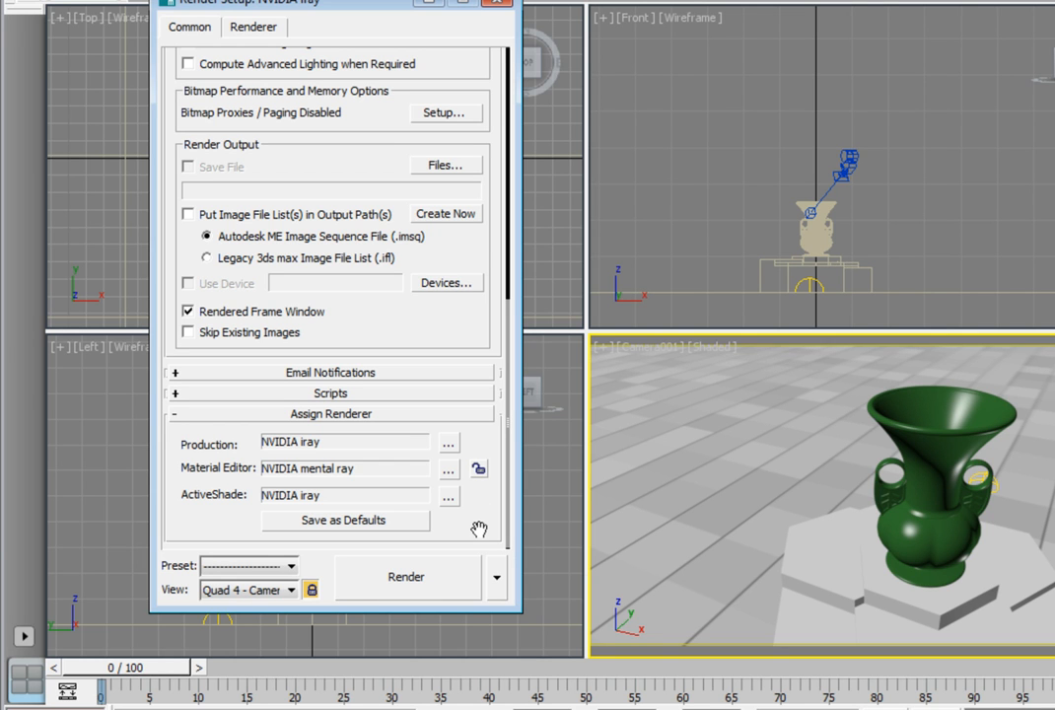
Switch to Active Shade Mode and start an ActiveShade rendering of the camera view, closing the render setup
{"action": "left_click", "coordinate": [503, 587]}
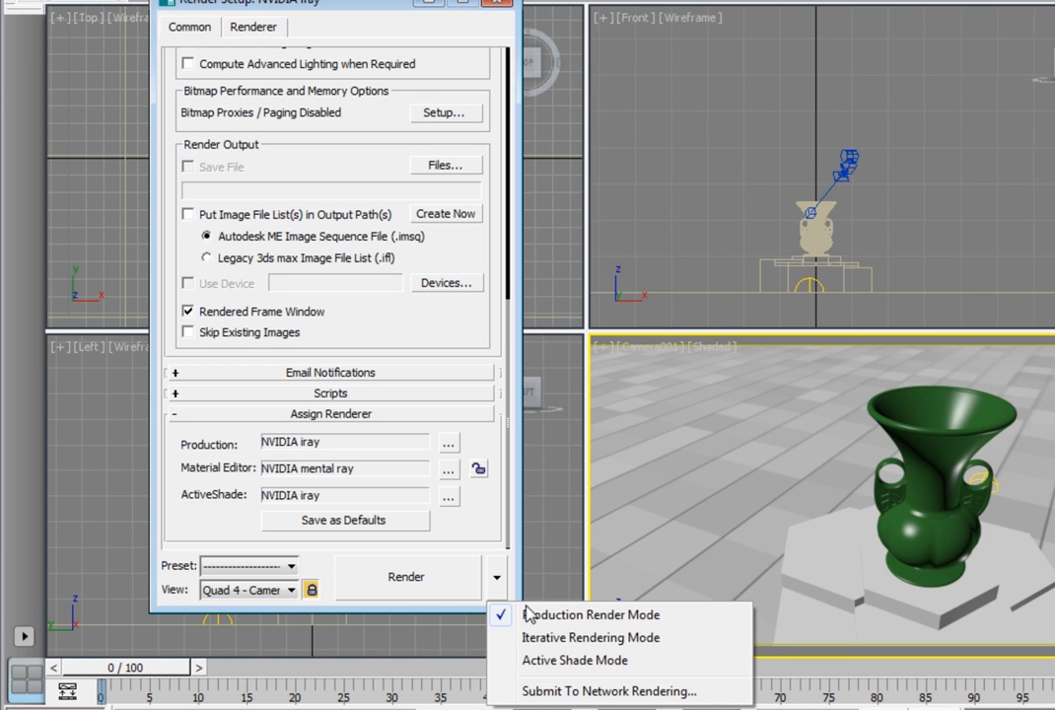
{"action": "left_click", "coordinate": [547, 660]}
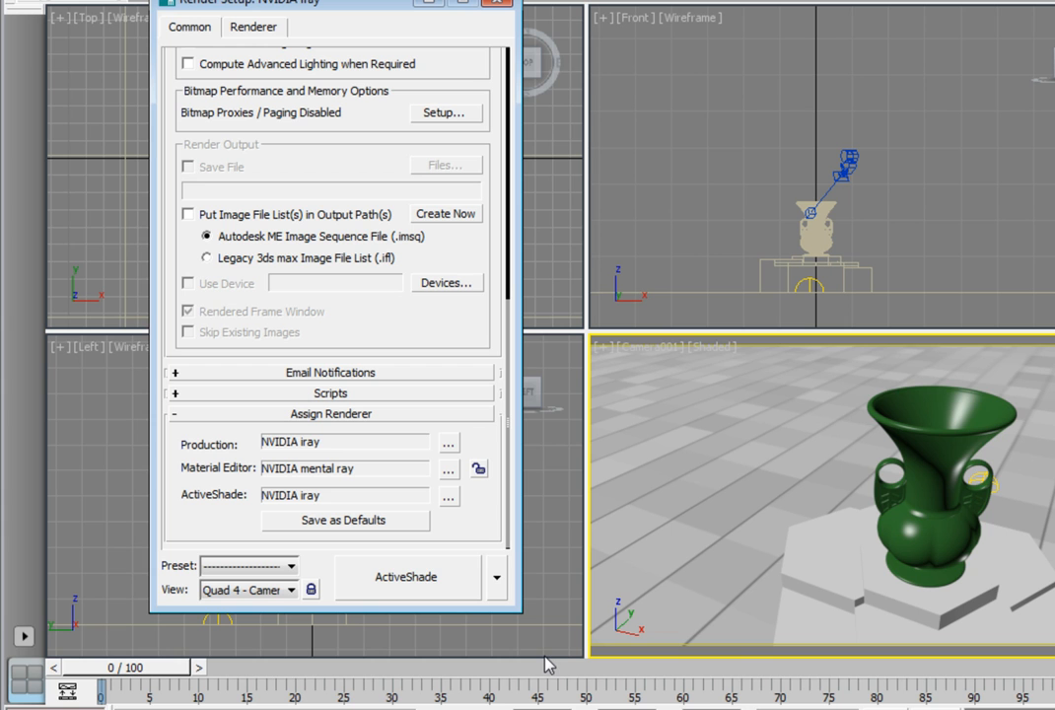
{"action": "left_click", "coordinate": [422, 585]}
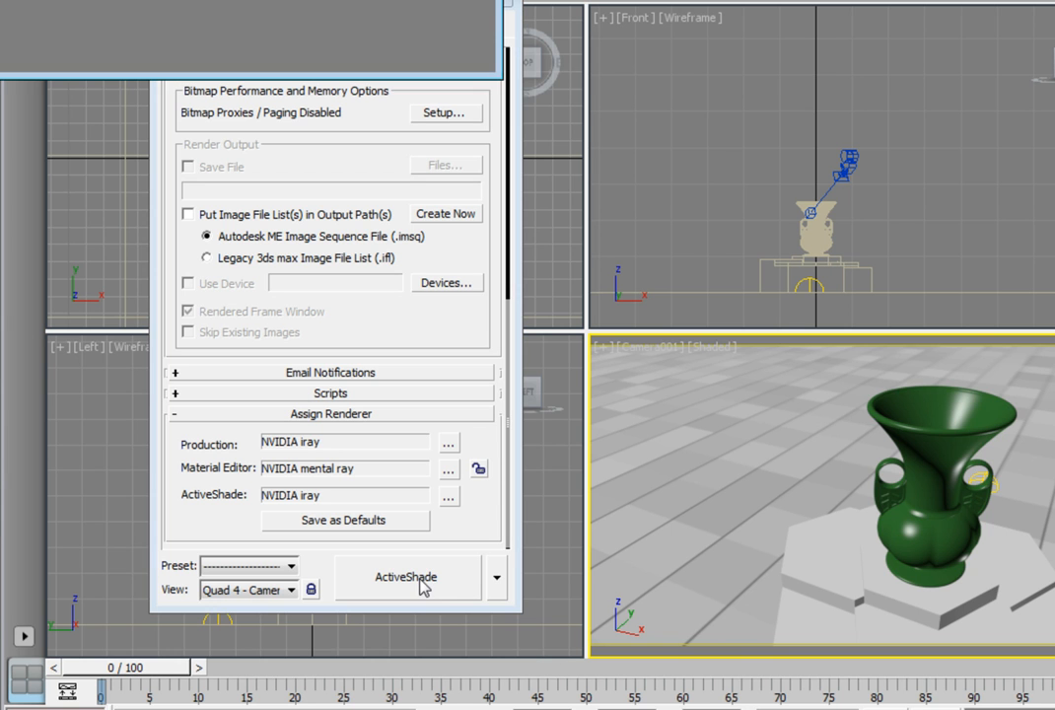
{"action": "left_click_drag", "start_coordinate": [210, 0], "coordinate": [680, 164]}
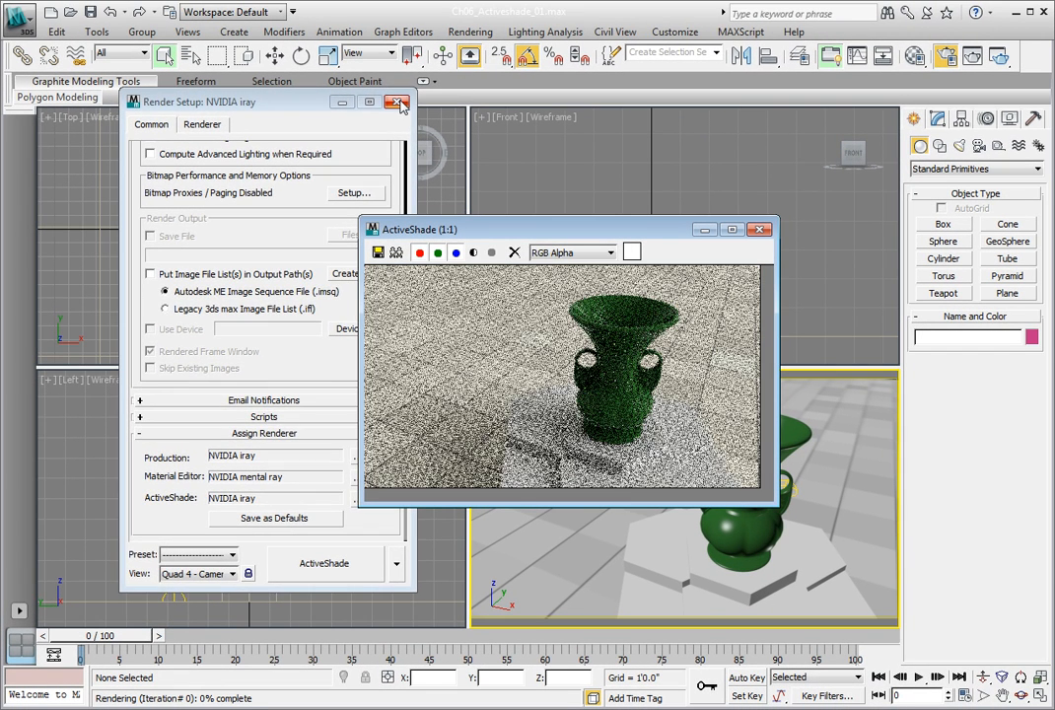
{"action": "left_click", "coordinate": [396, 102]}
Open the Slate Material Editor and arrange it beside the ActiveShade window so the rendered vase stays visible
{"action": "left_click_drag", "start_coordinate": [915, 61], "coordinate": [915, 111]}
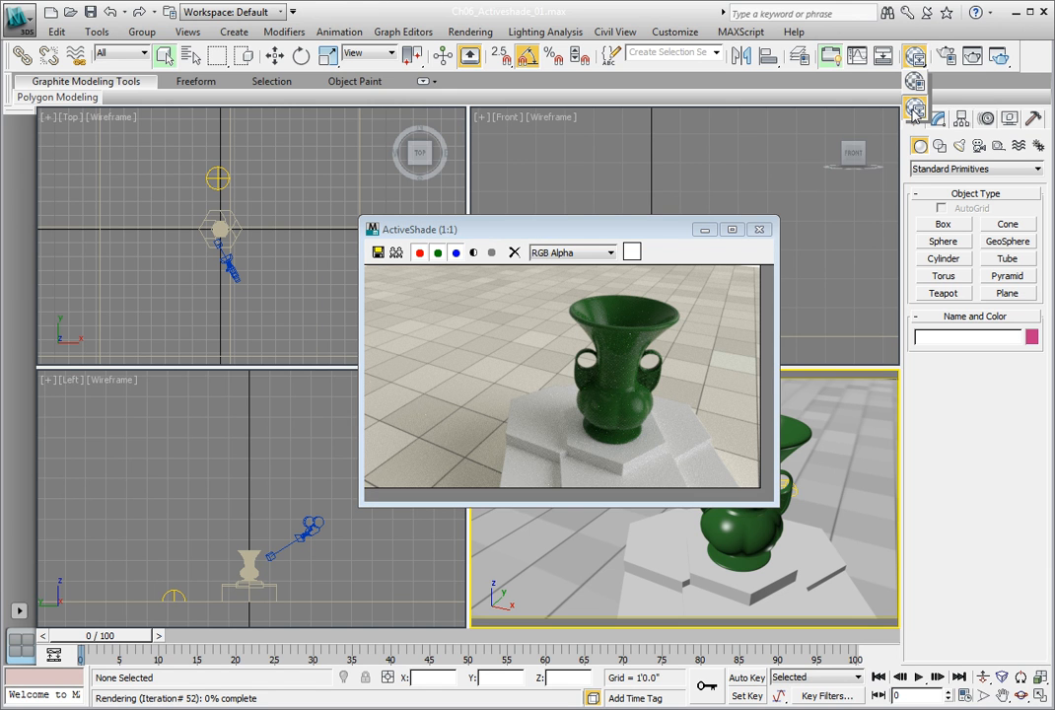
{"action": "left_click", "coordinate": [745, 252]}
{"action": "left_click_drag", "start_coordinate": [597, 235], "coordinate": [806, 291]}
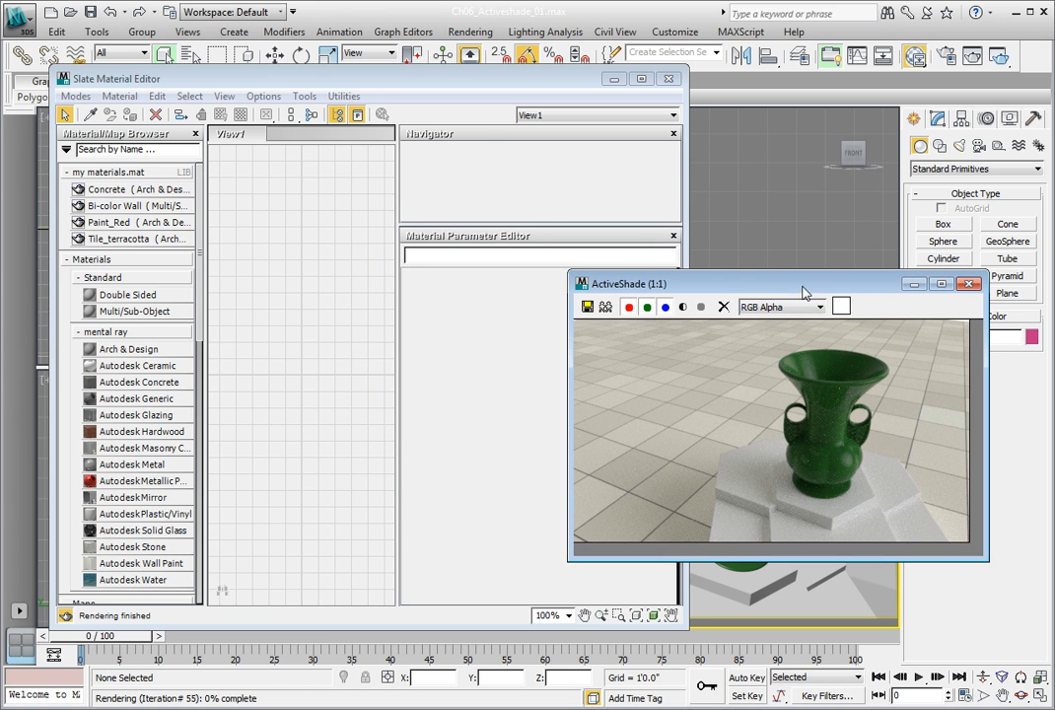
{"action": "left_click_drag", "start_coordinate": [444, 81], "coordinate": [416, 75]}
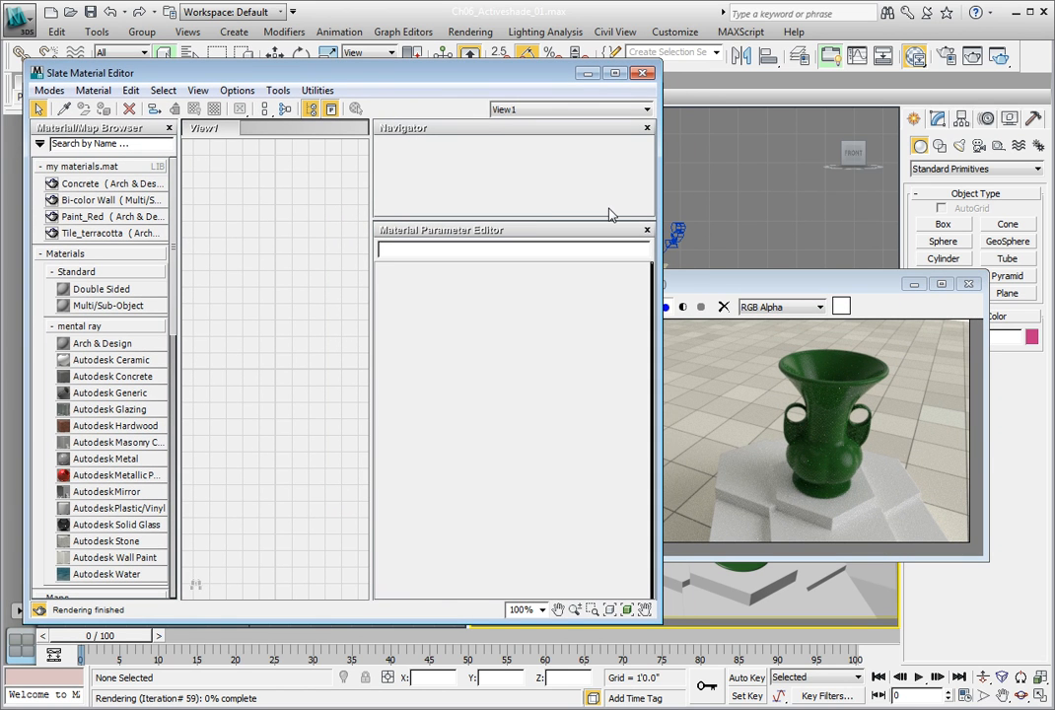
{"action": "left_click_drag", "start_coordinate": [772, 283], "coordinate": [806, 287]}
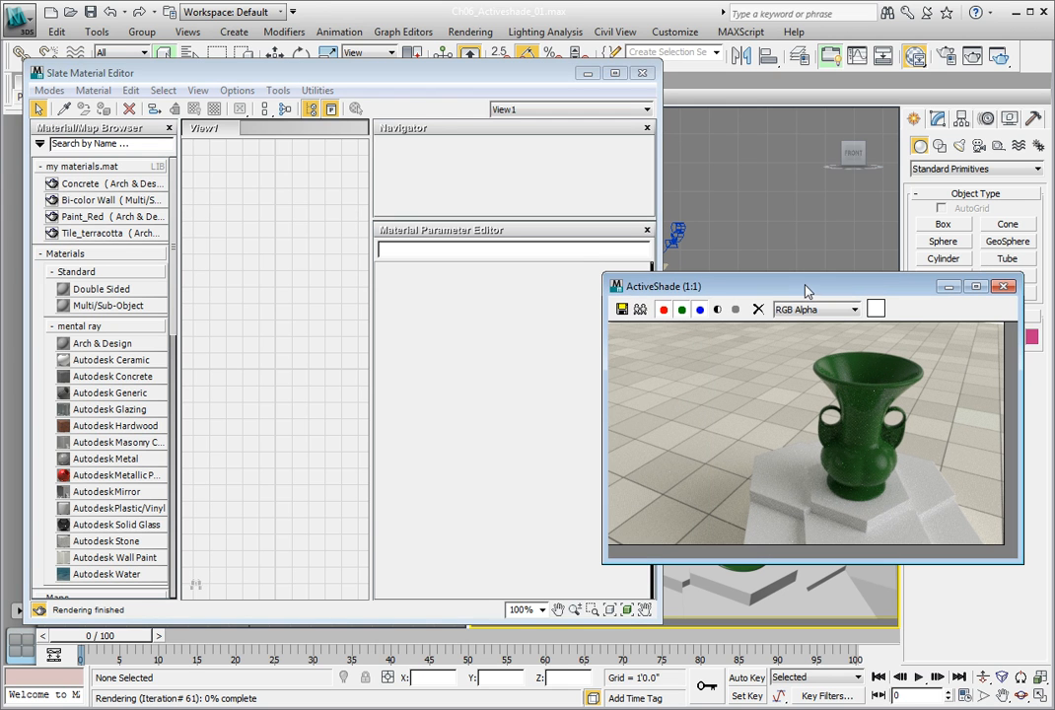
{"action": "left_click", "coordinate": [400, 86]}
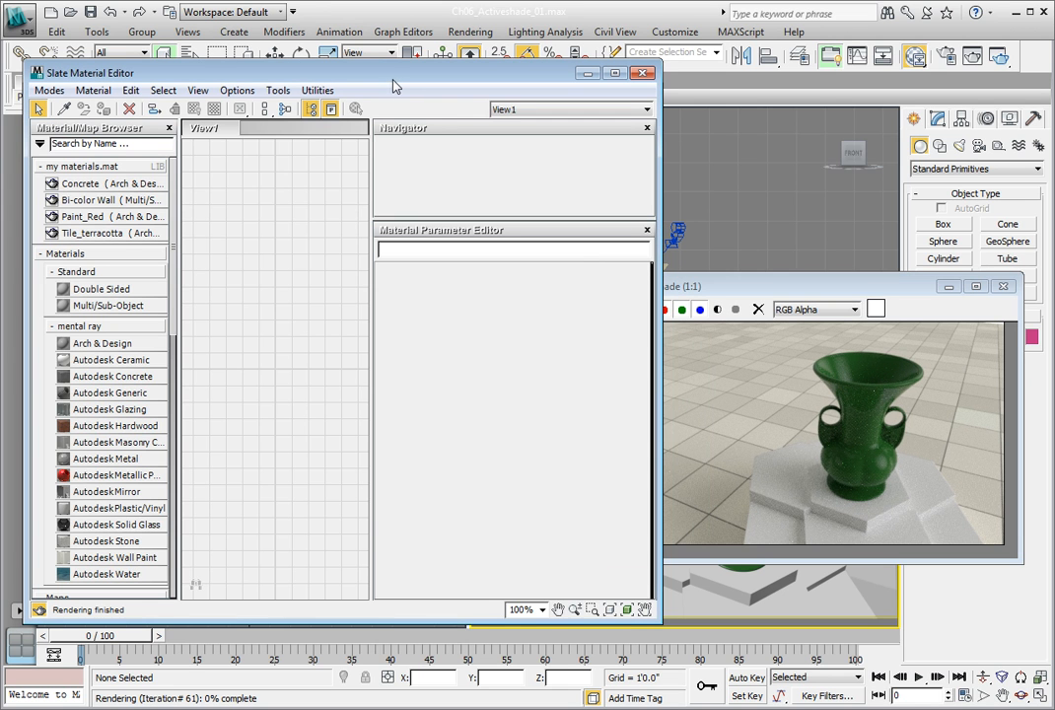
Sample the vase's material from the camera view into the Slate Material Editor and display its parameters
{"action": "left_click", "coordinate": [63, 110]}
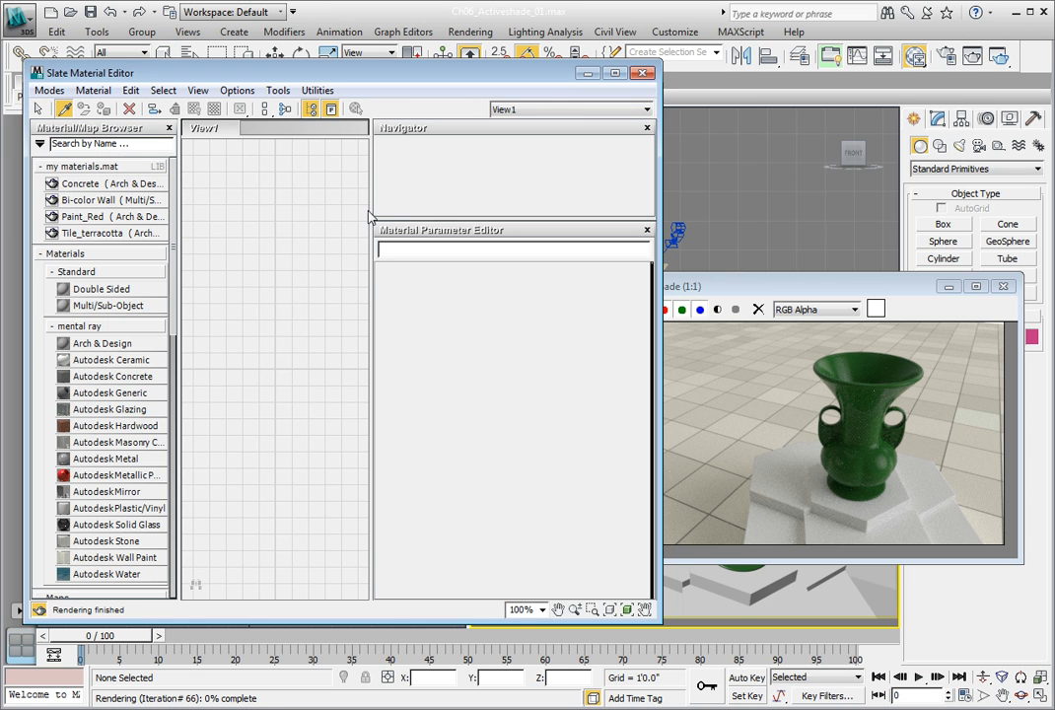
{"action": "left_click", "coordinate": [856, 422]}
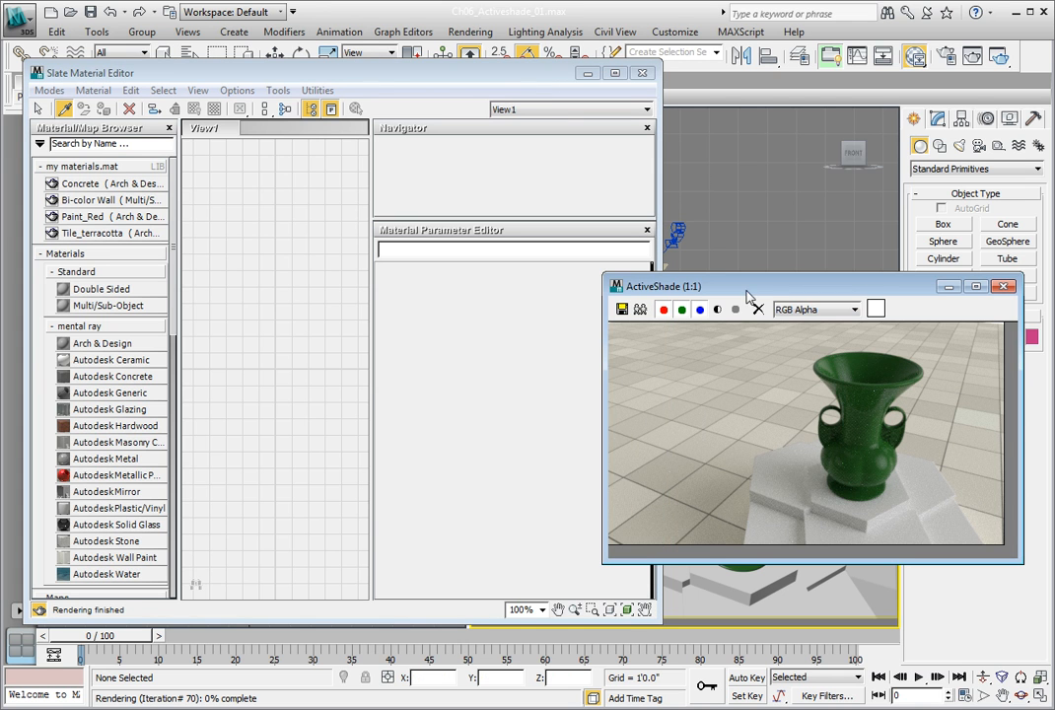
{"action": "left_click_drag", "start_coordinate": [813, 287], "coordinate": [811, 197]}
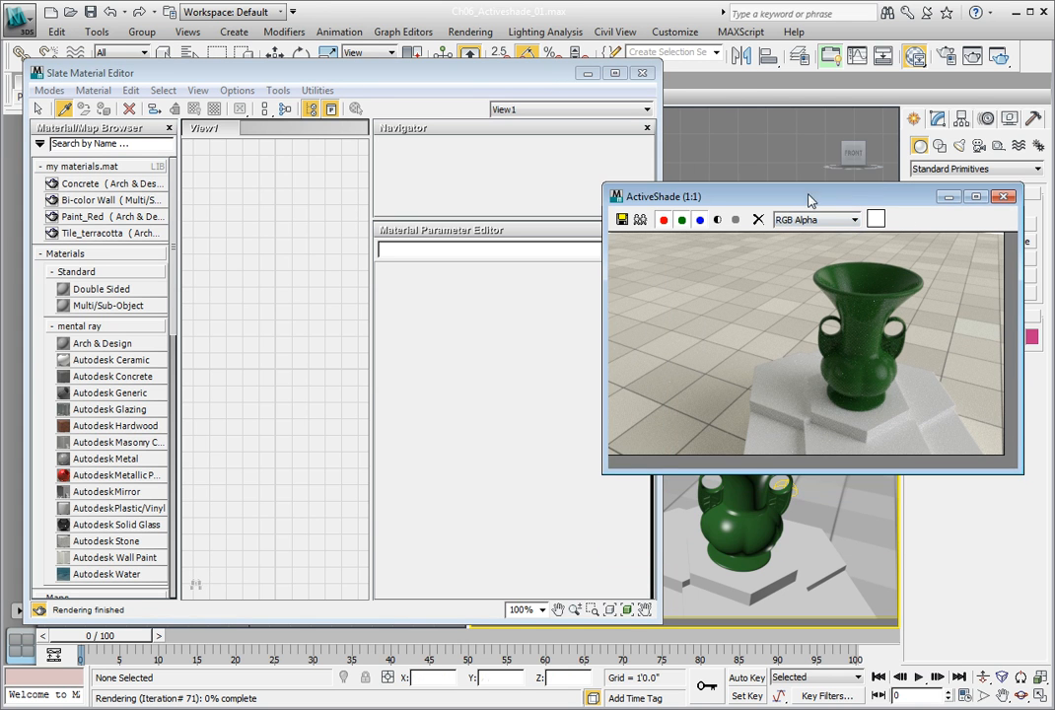
{"action": "left_click", "coordinate": [743, 500]}
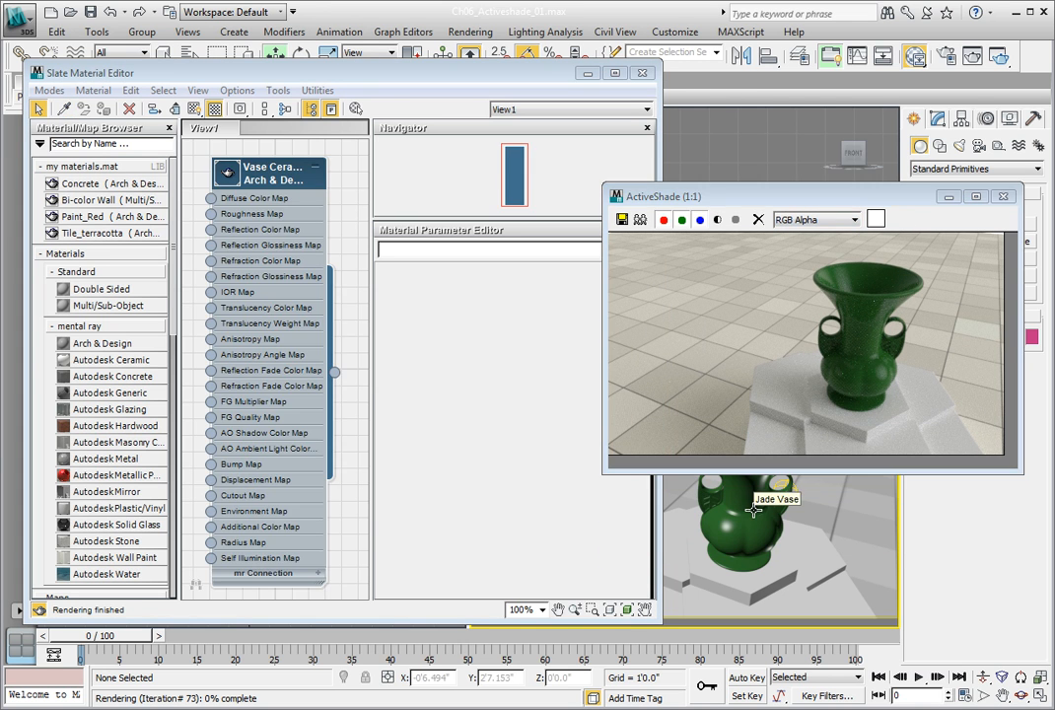
{"action": "left_click", "coordinate": [353, 79]}
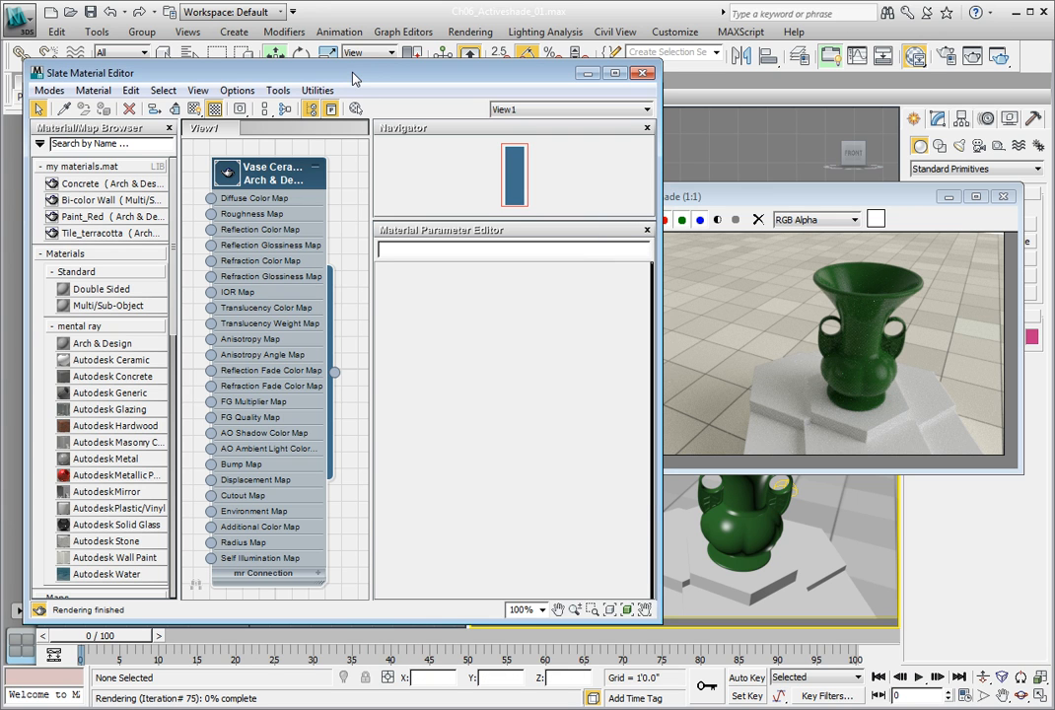
{"action": "double_click", "coordinate": [268, 169]}
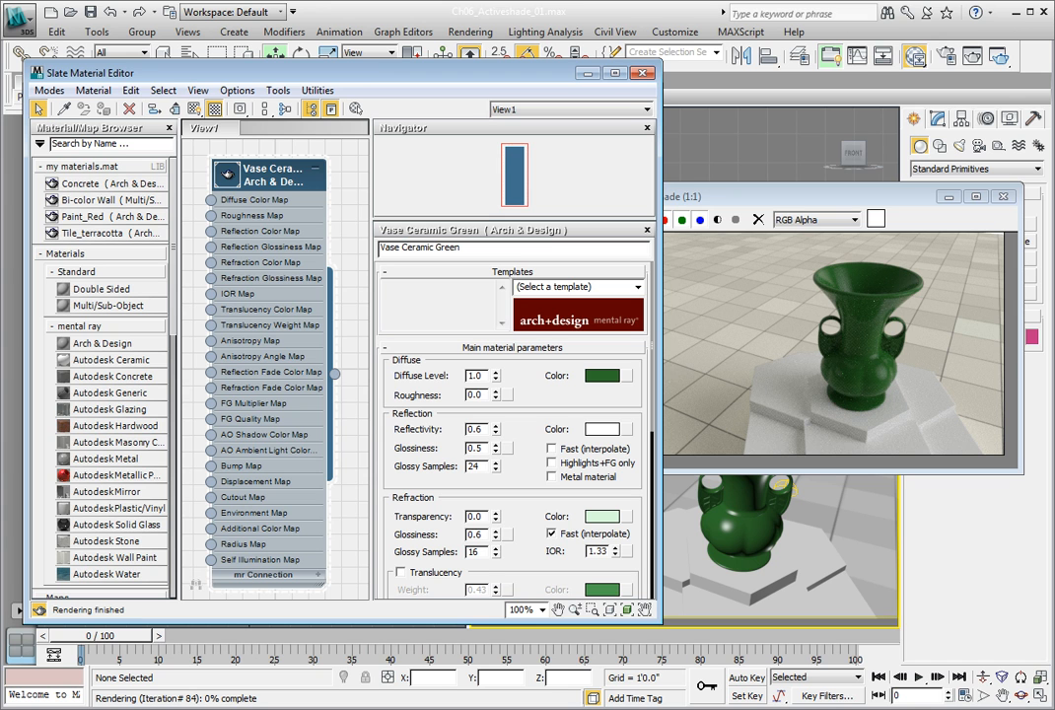
Set the hue of the Vase Ceramic Green material's diffuse color to 0.02
{"action": "left_click", "coordinate": [605, 375]}
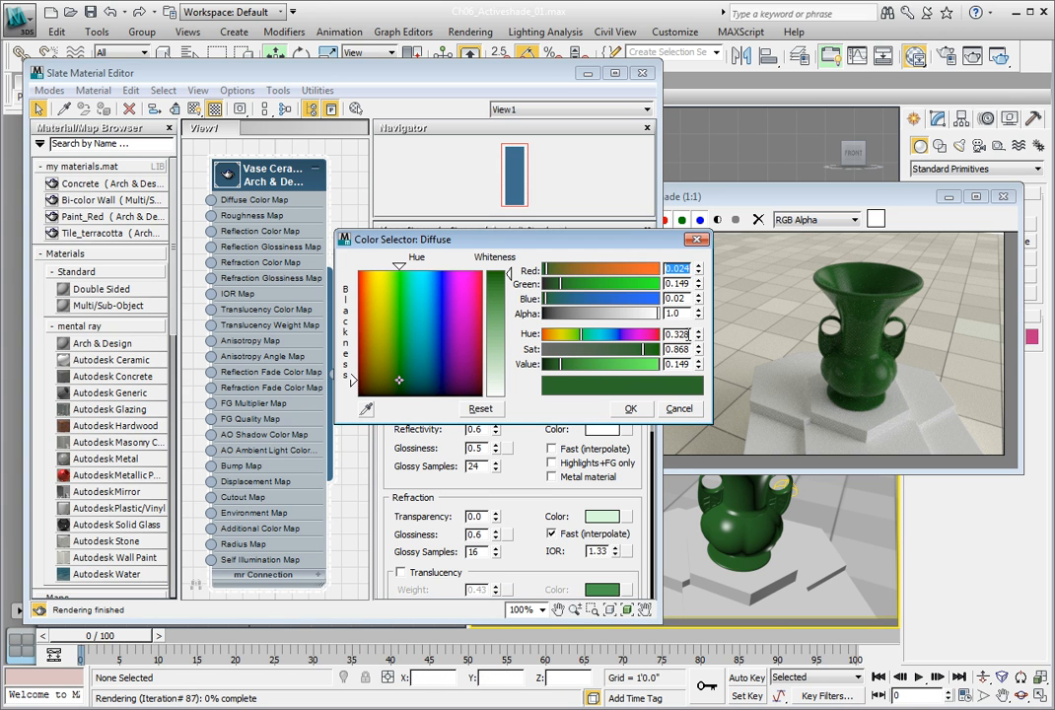
{"action": "left_click_drag", "start_coordinate": [689, 334], "coordinate": [647, 331]}
{"action": "type", "text": "0.02"}
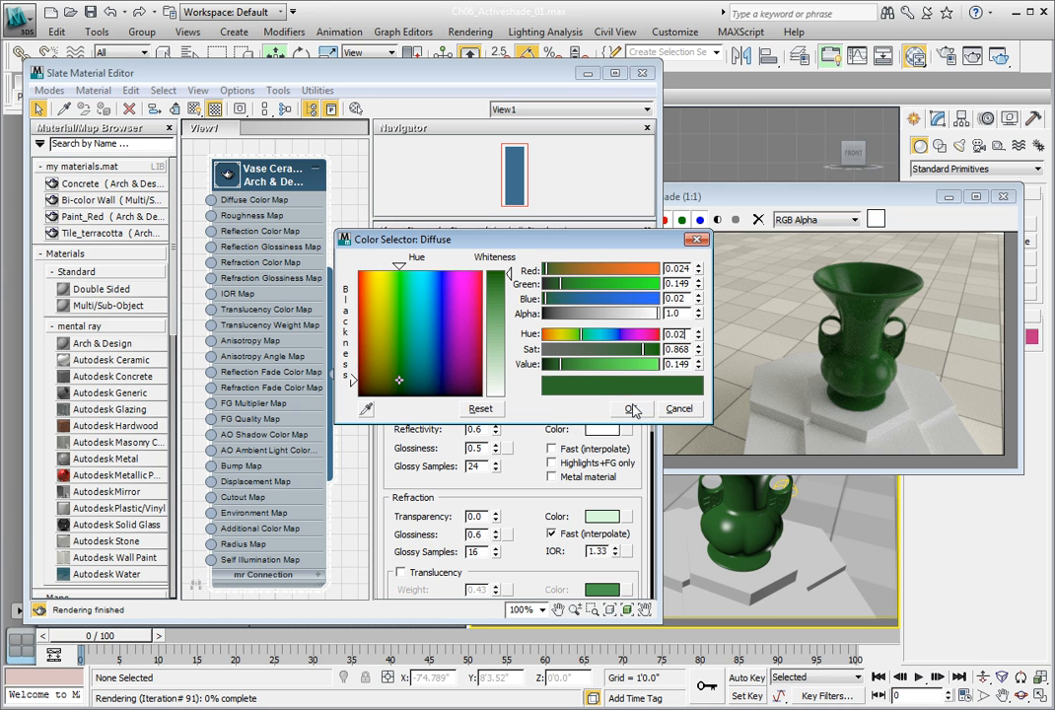
{"action": "left_click", "coordinate": [631, 408]}
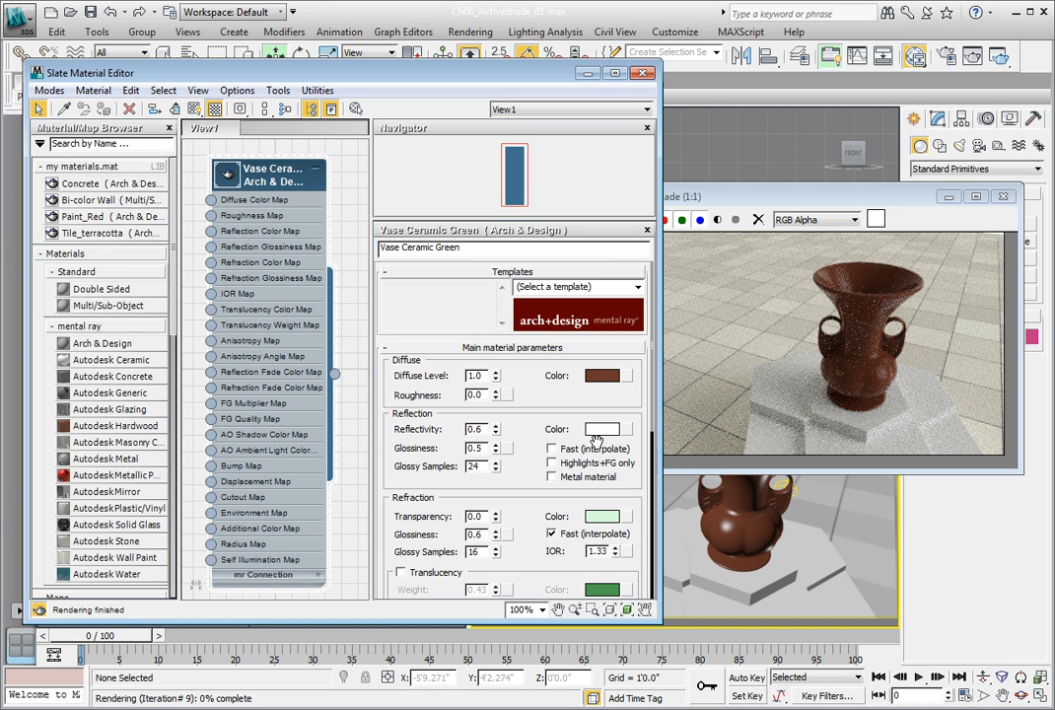
Set the vase material's reflectivity to 0.8 and its reflection glossiness to 0.9
{"action": "double_click", "coordinate": [474, 429]}
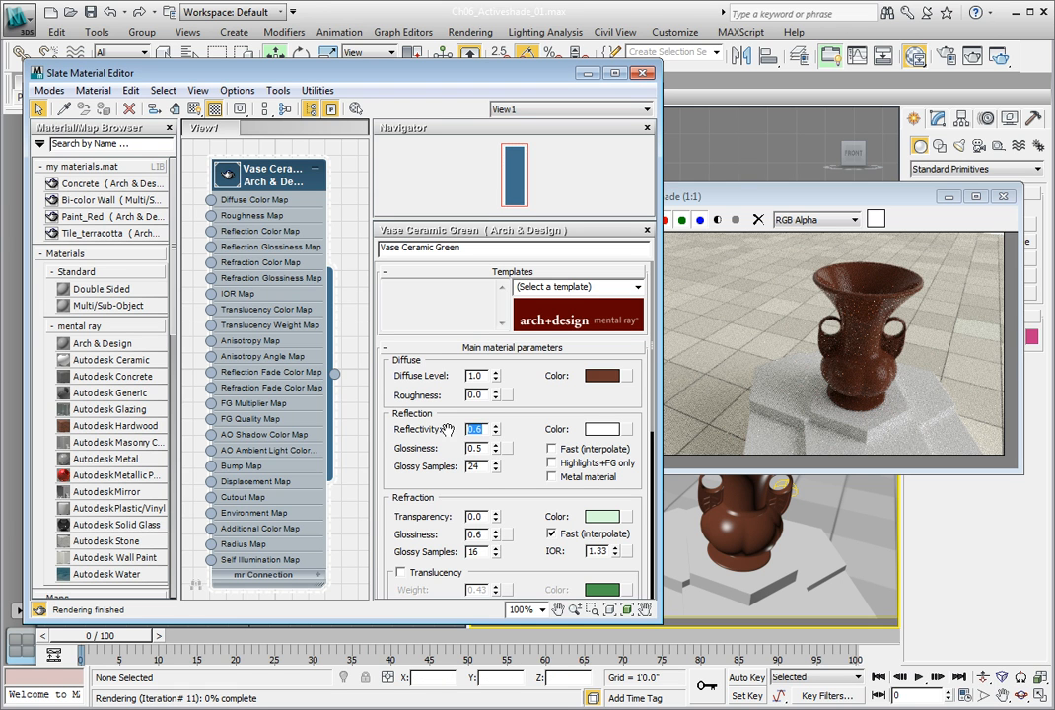
{"action": "type", "text": "0.8"}
{"action": "key", "text": "Return"}
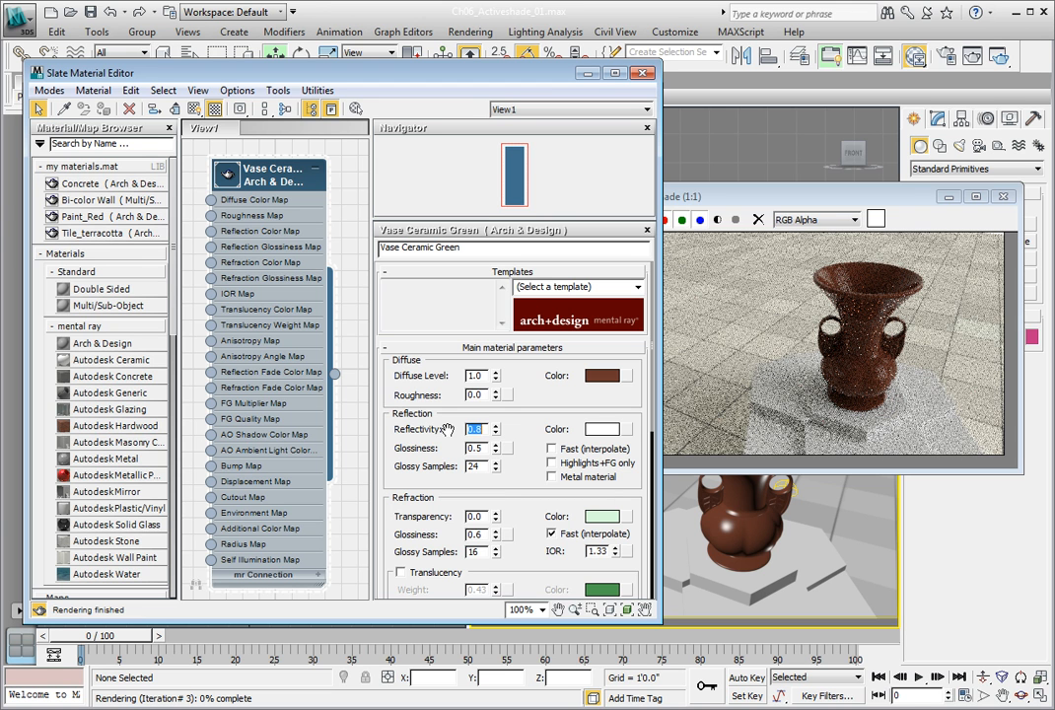
{"action": "key", "text": "Tab"}
{"action": "type", "text": "0.9"}
{"action": "key", "text": "Return"}
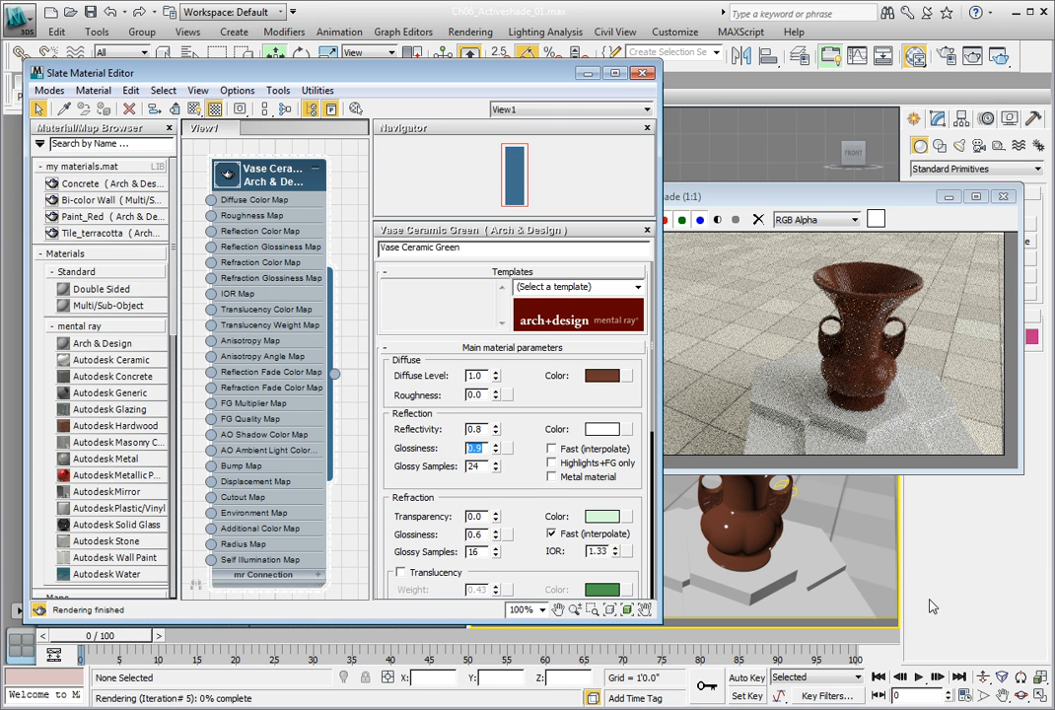
Set the 0 deg. reflectivity in the vase material's BRDF custom reflectivity function to 0.2
{"action": "scroll", "coordinate": [529, 363], "scroll_direction": "down", "scroll_amount": 5}
{"action": "scroll", "coordinate": [503, 385], "scroll_direction": "down", "scroll_amount": 6}
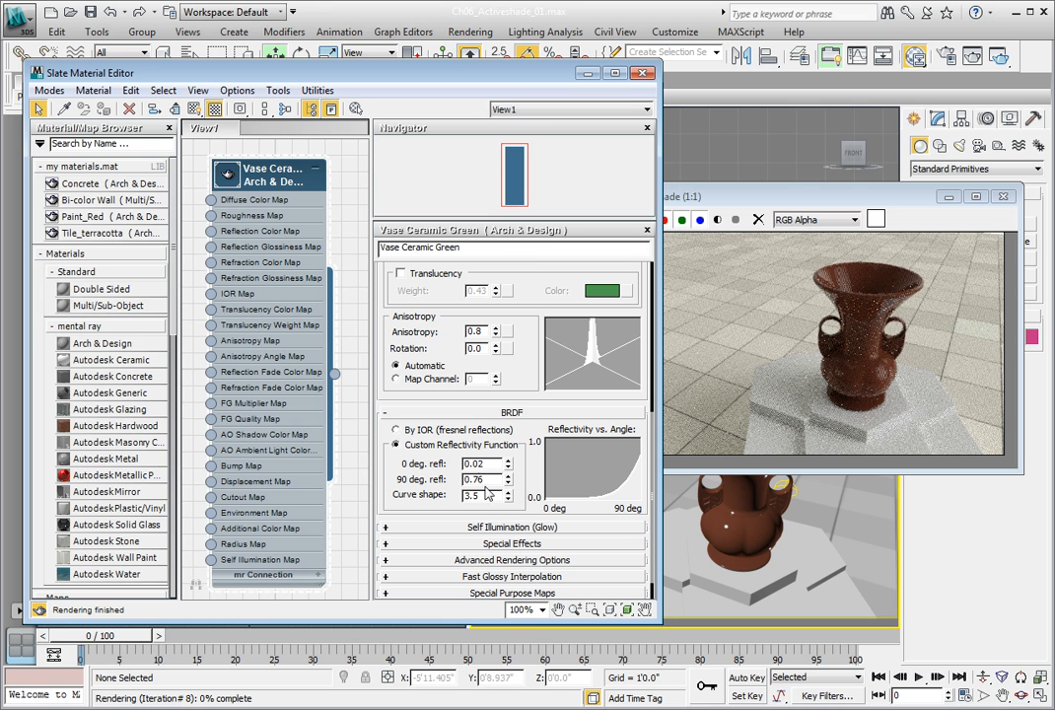
{"action": "left_click_drag", "start_coordinate": [485, 463], "coordinate": [444, 463]}
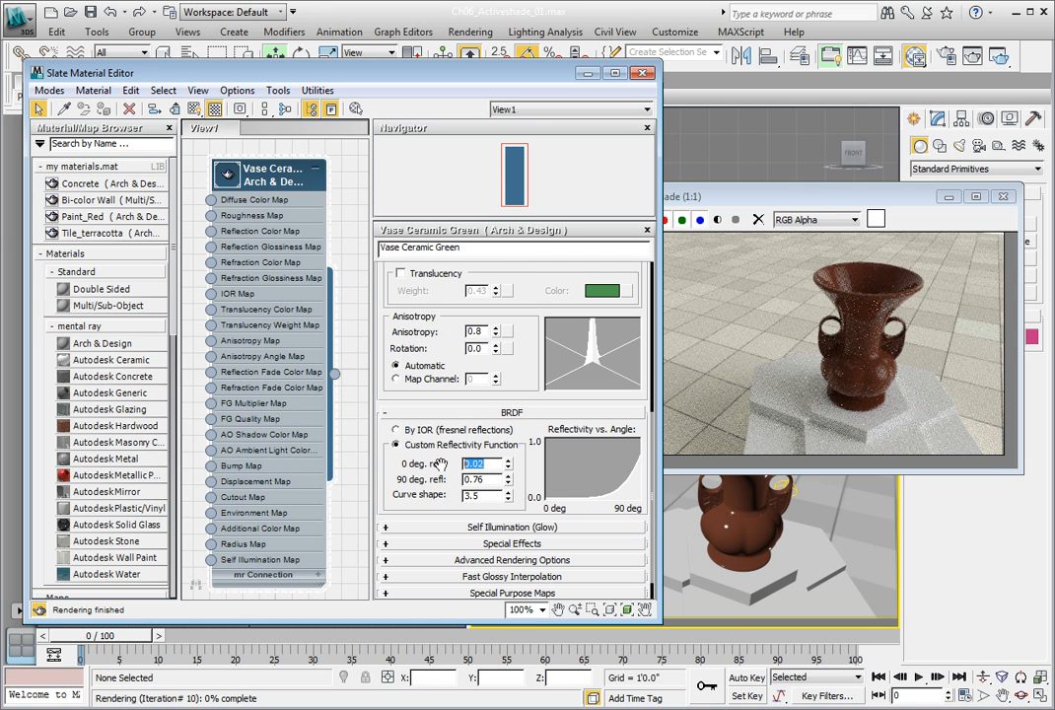
{"action": "type", "text": "0.2"}
{"action": "key", "text": "Return"}
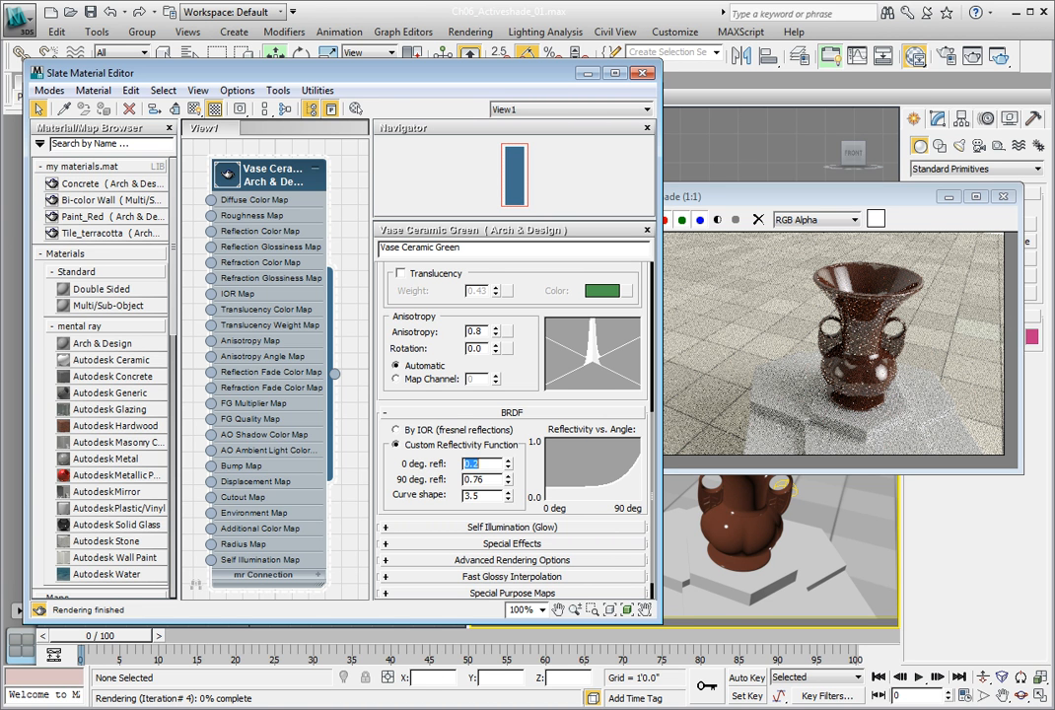
Enable the Metal material option for the vase material's reflection and set its BRDF 0 deg. reflectivity to 0.9
{"action": "left_click_drag", "start_coordinate": [524, 388], "coordinate": [551, 682]}
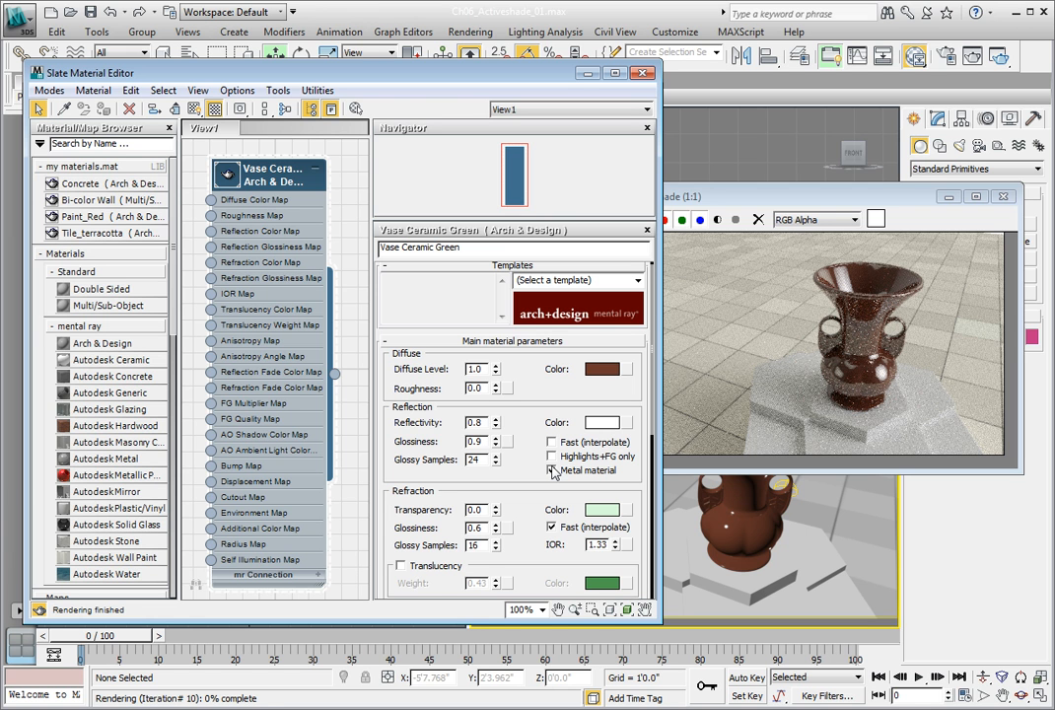
{"action": "left_click", "coordinate": [552, 471]}
{"action": "left_click_drag", "start_coordinate": [530, 561], "coordinate": [525, 228]}
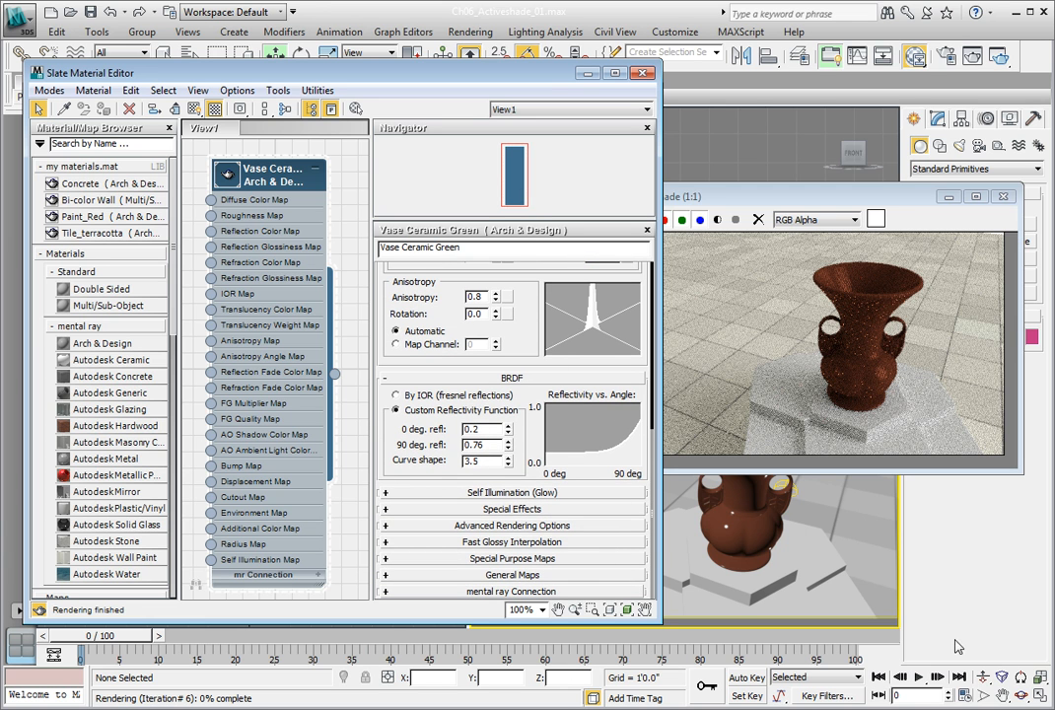
{"action": "left_click_drag", "start_coordinate": [485, 429], "coordinate": [445, 429]}
{"action": "type", "text": "0.9"}
{"action": "key", "text": "Return"}
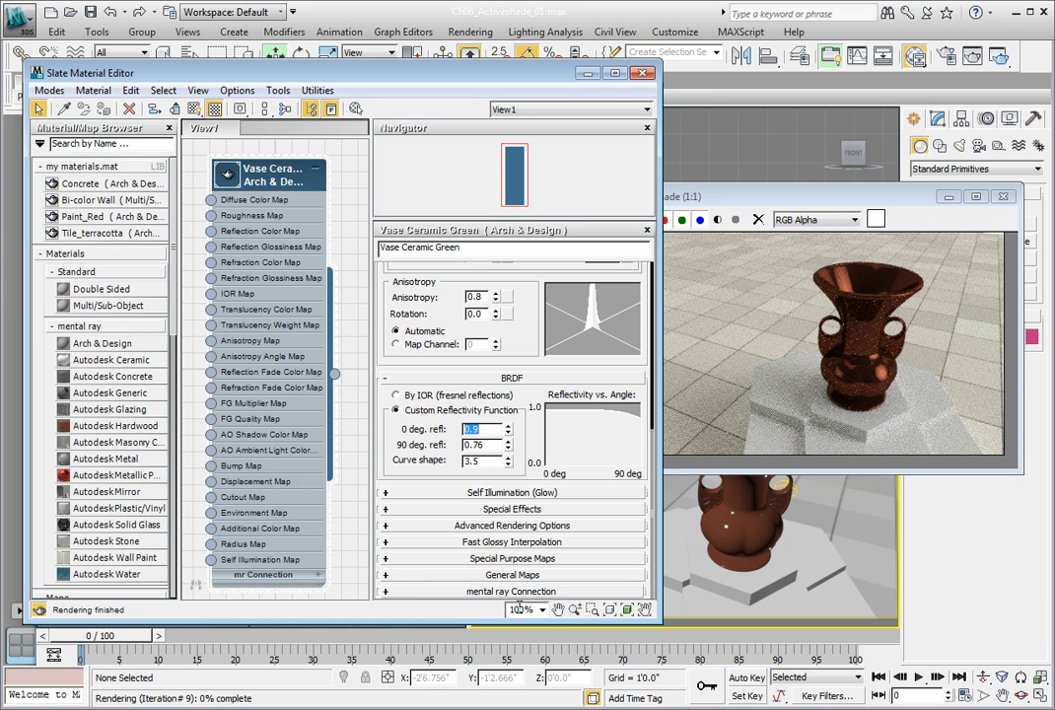
Assign a Noise map to the Bump channel in the vase material's special purpose maps
{"action": "left_click", "coordinate": [405, 558]}
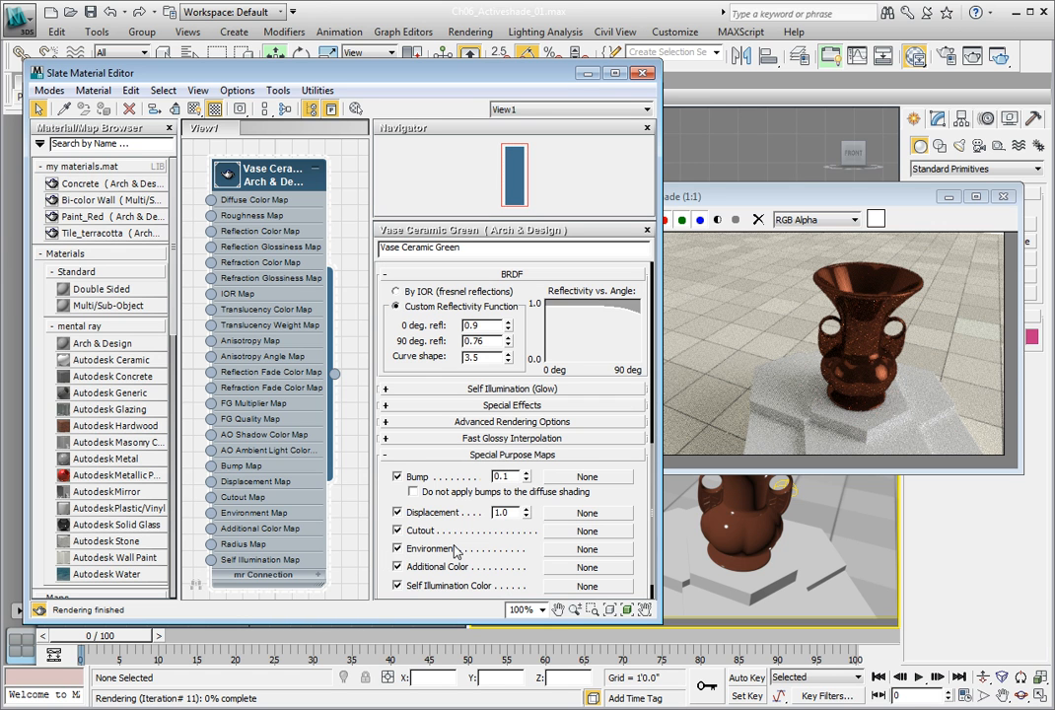
{"action": "left_click", "coordinate": [586, 477]}
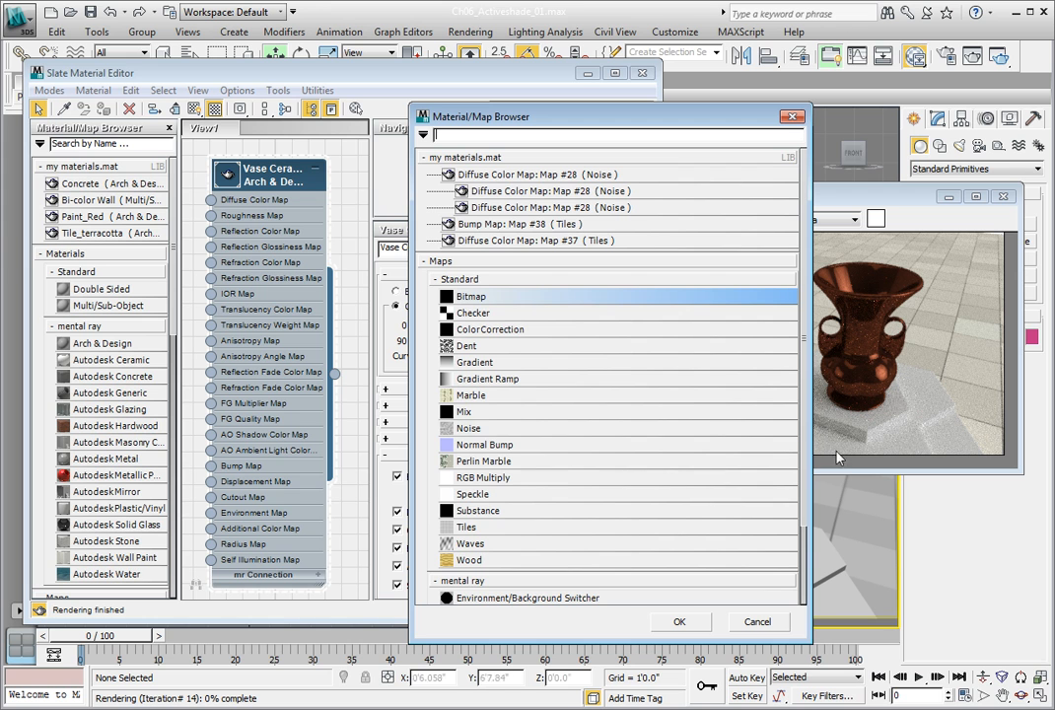
{"action": "left_click", "coordinate": [474, 430]}
{"action": "double_click", "coordinate": [475, 431]}
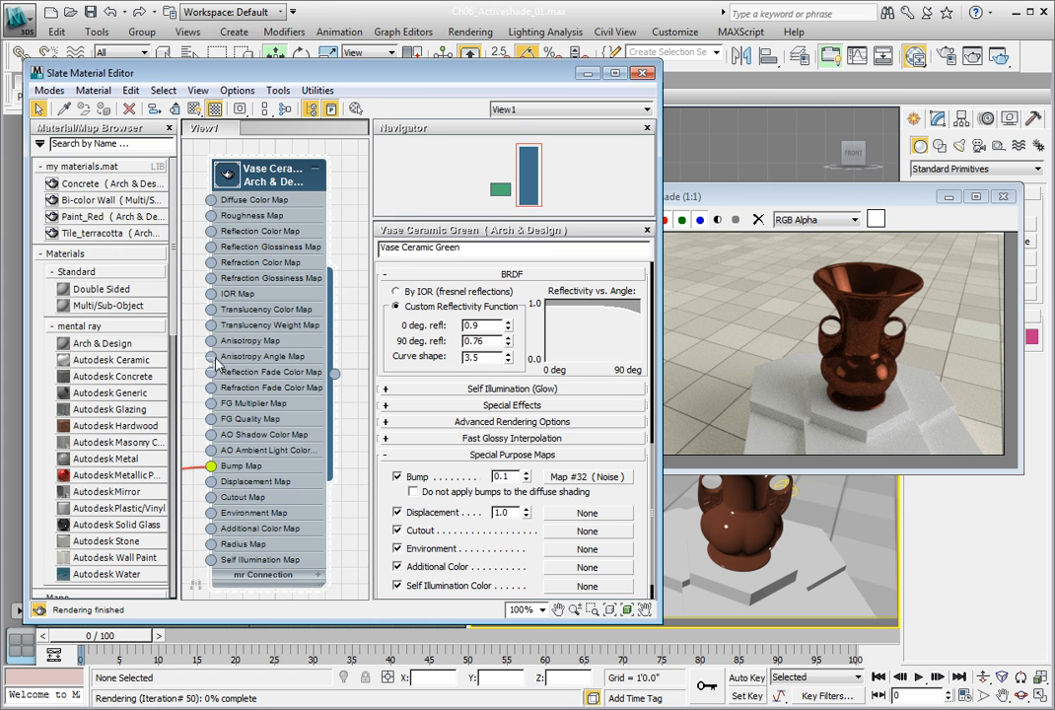
Set the bump Noise map's type to Turbulence and its size to 0.5, and close the Slate Material Editor
{"action": "middle_click_drag", "start_coordinate": [186, 360], "coordinate": [382, 278]}
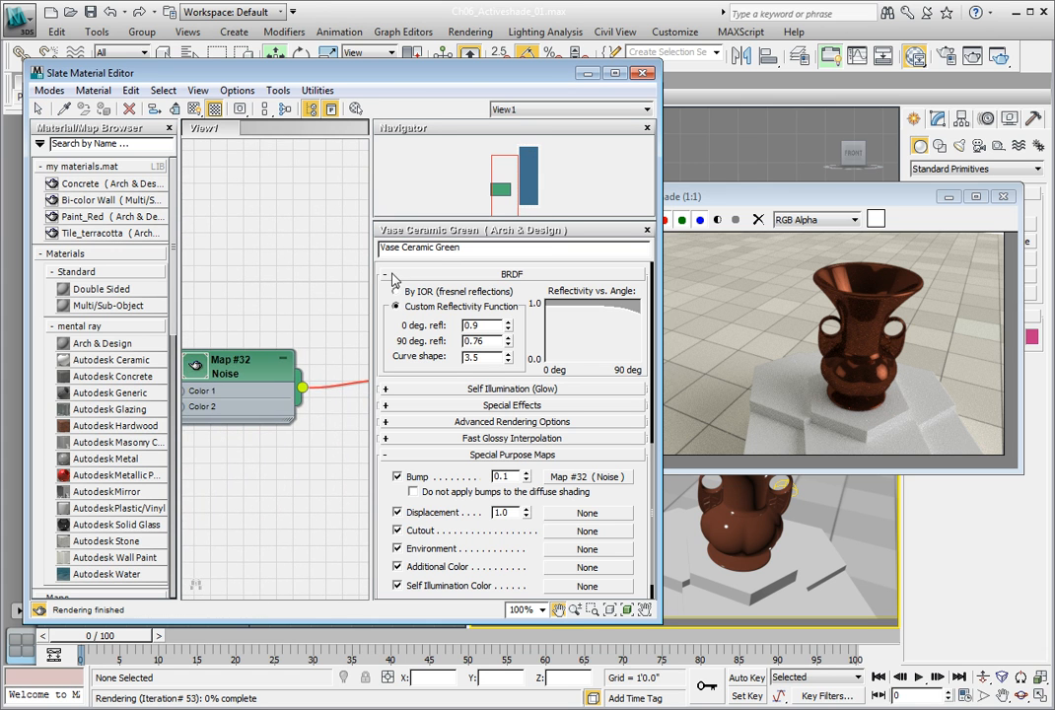
{"action": "middle_click_drag", "start_coordinate": [271, 298], "coordinate": [279, 325]}
{"action": "scroll", "coordinate": [289, 294], "scroll_direction": "down", "scroll_amount": 3}
{"action": "scroll", "coordinate": [252, 328], "scroll_direction": "down", "scroll_amount": 1}
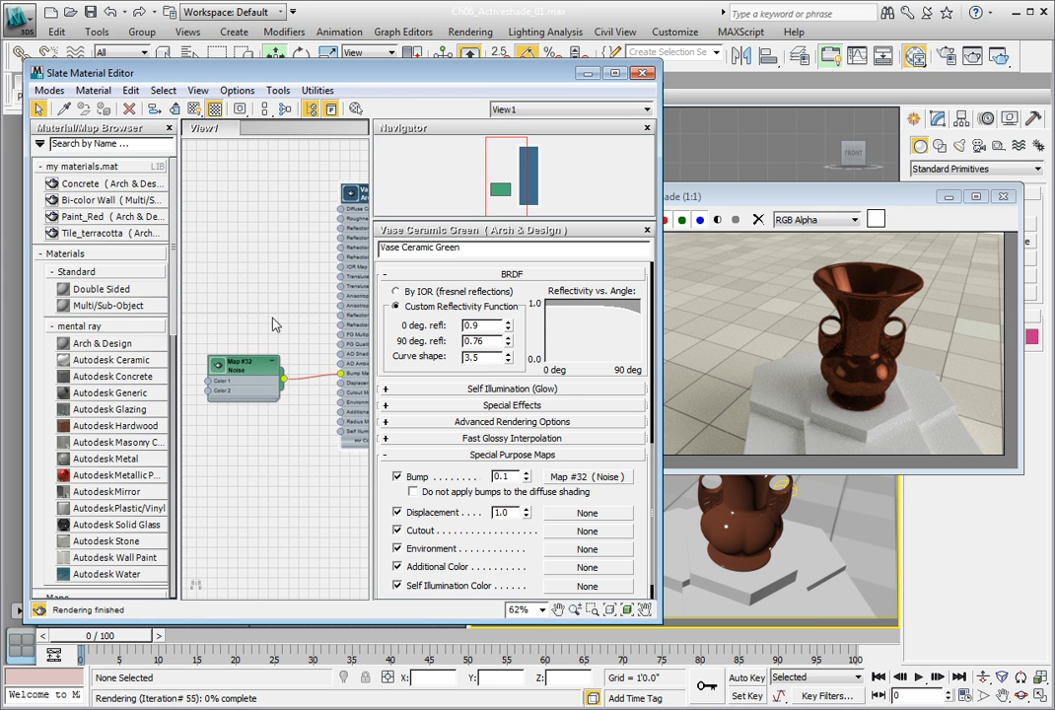
{"action": "double_click", "coordinate": [236, 370]}
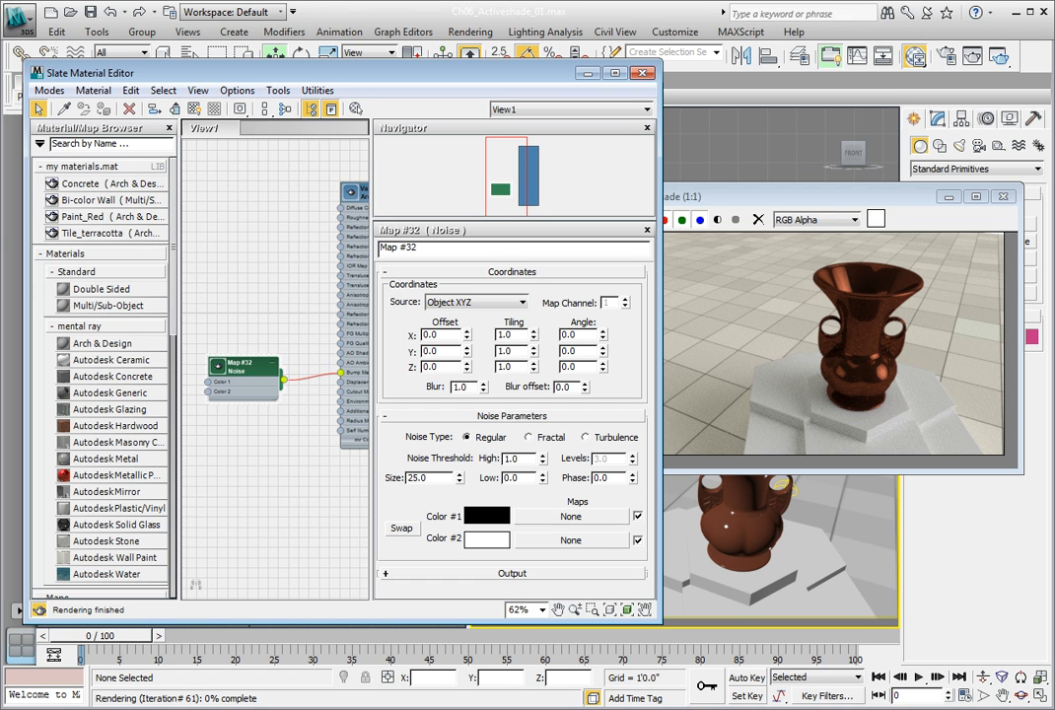
{"action": "left_click", "coordinate": [586, 437]}
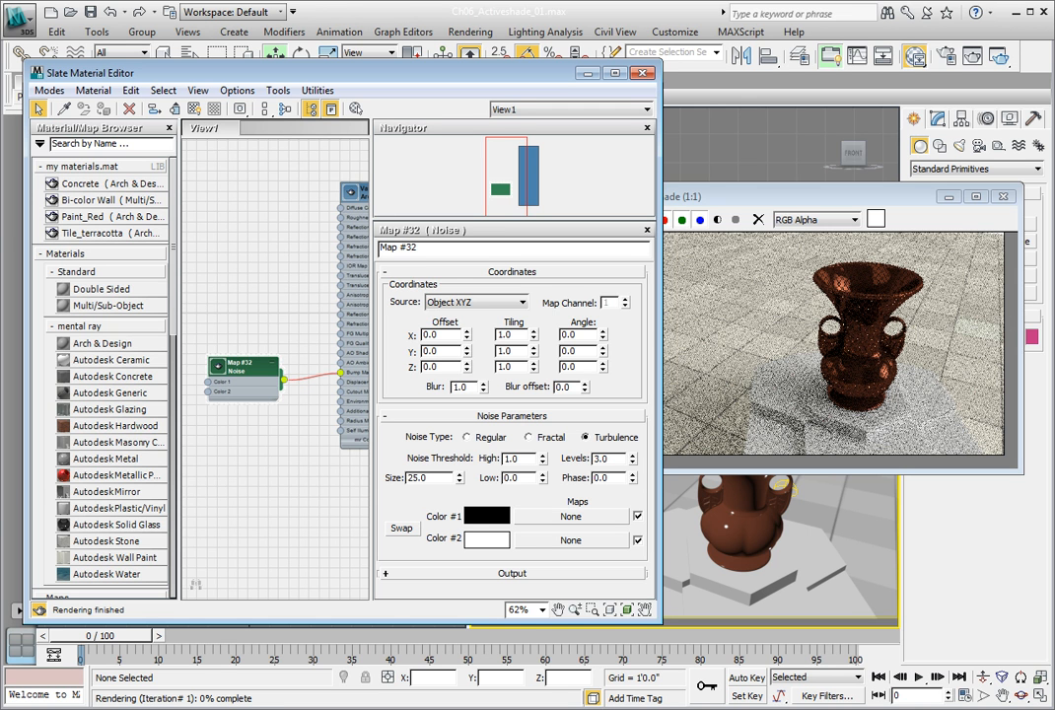
{"action": "double_click", "coordinate": [414, 477]}
{"action": "type", "text": "0.5"}
{"action": "key", "text": "Return"}
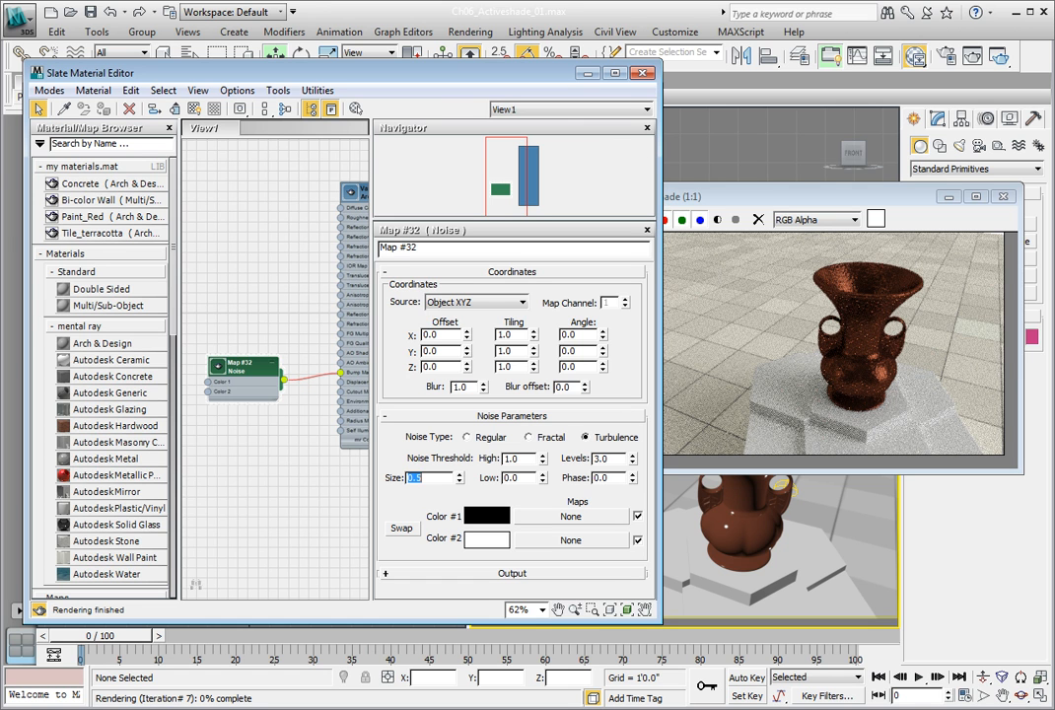
{"action": "left_click", "coordinate": [643, 73]}
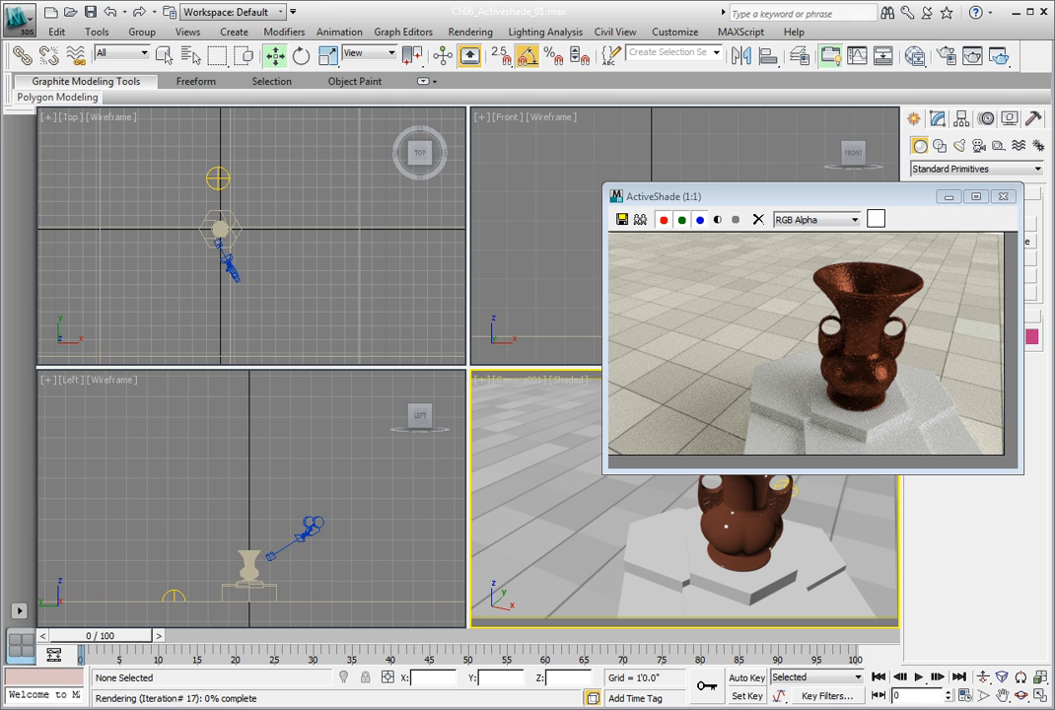
Dolly the camera closer to the vase while checking it in ActiveShade, and close the ActiveShade window
{"action": "left_click", "coordinate": [984, 676]}
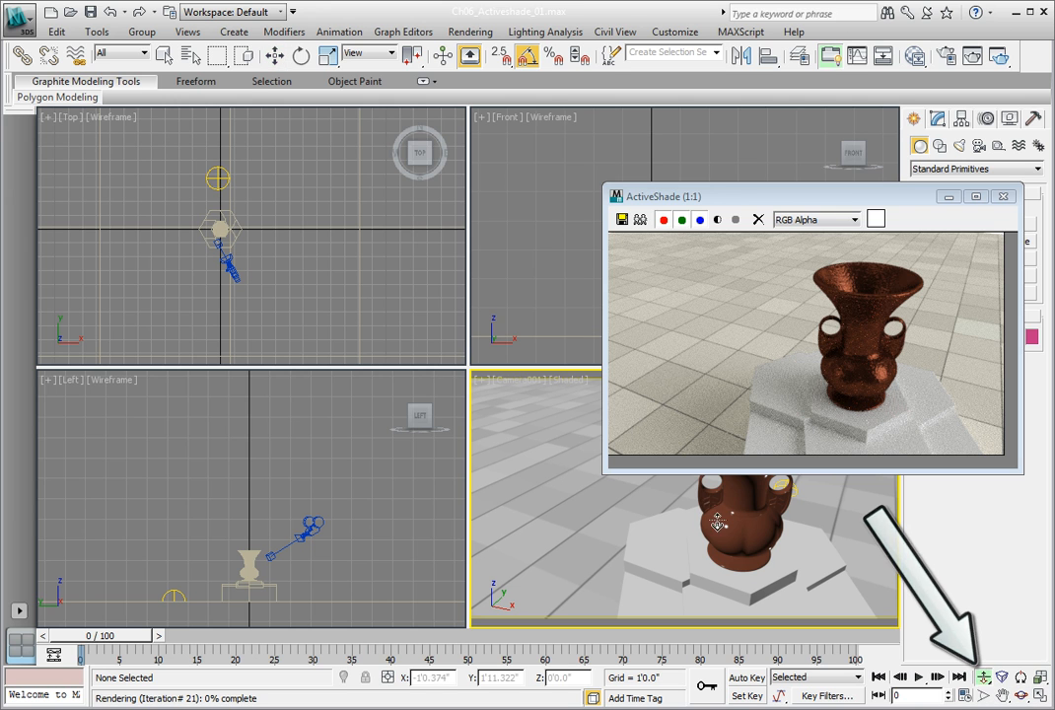
{"action": "mouse_move", "coordinate": [753, 564]}
{"action": "left_mouse_down"}
{"action": "mouse_move", "coordinate": [737, 505]}
{"action": "mouse_move", "coordinate": [751, 439]}
{"action": "left_mouse_up"}
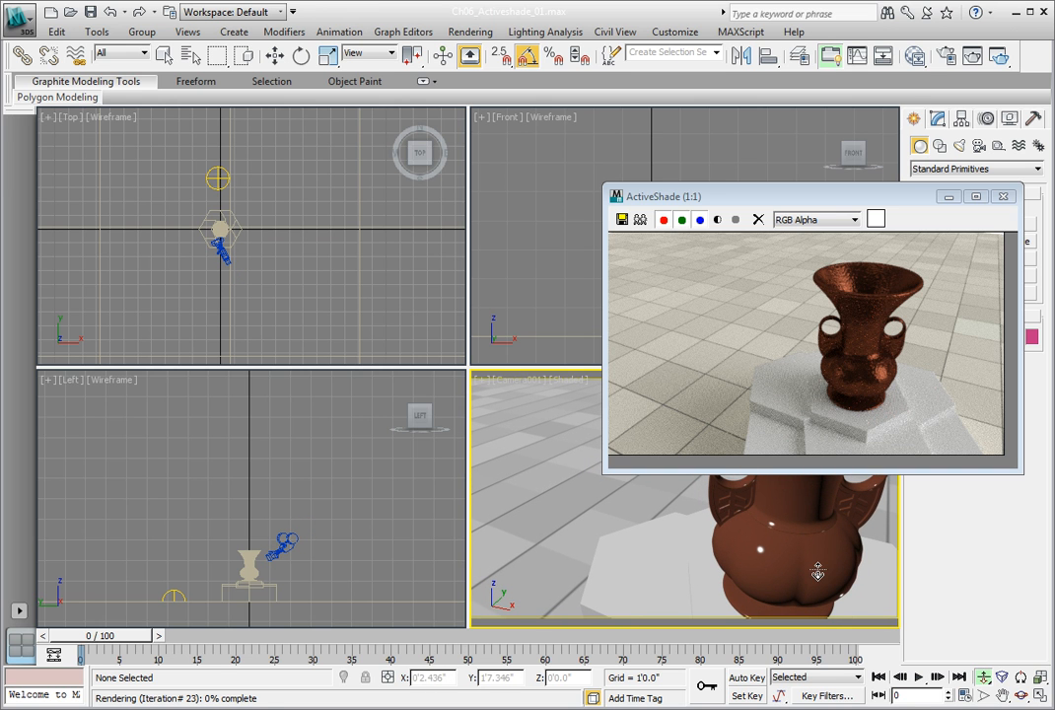
{"action": "left_click_drag", "start_coordinate": [806, 540], "coordinate": [818, 577]}
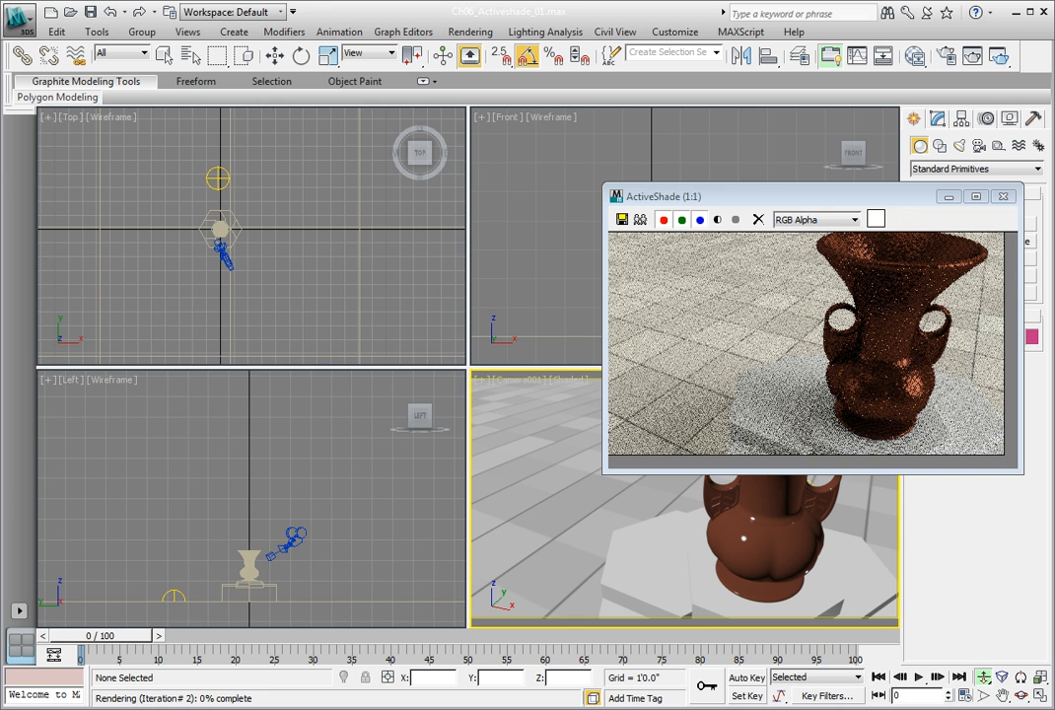
{"action": "left_click_drag", "start_coordinate": [849, 197], "coordinate": [387, 155]}
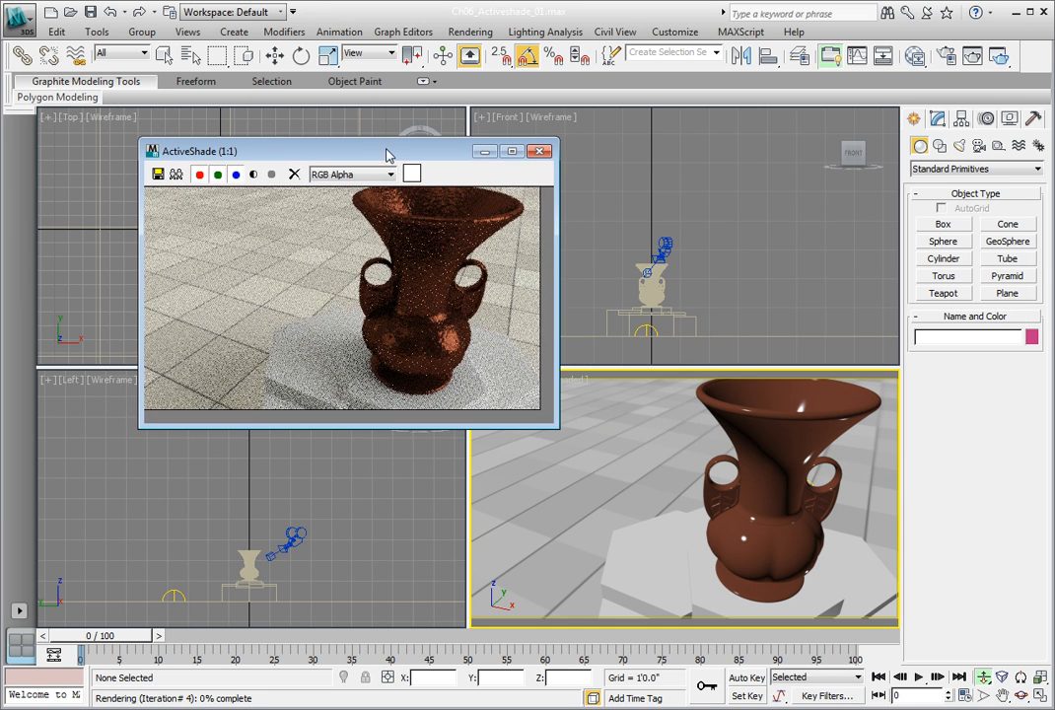
{"action": "left_click", "coordinate": [539, 152]}
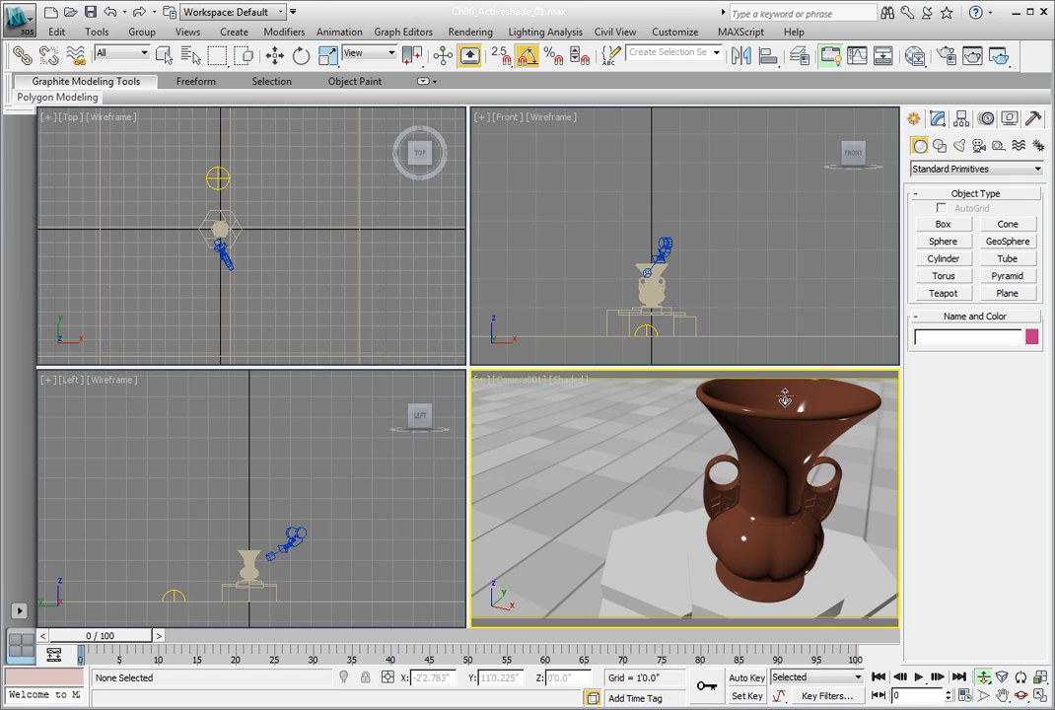
Switch the Render Setup to Production Render Mode and render the camera view of the vase
{"action": "left_click", "coordinate": [944, 57]}
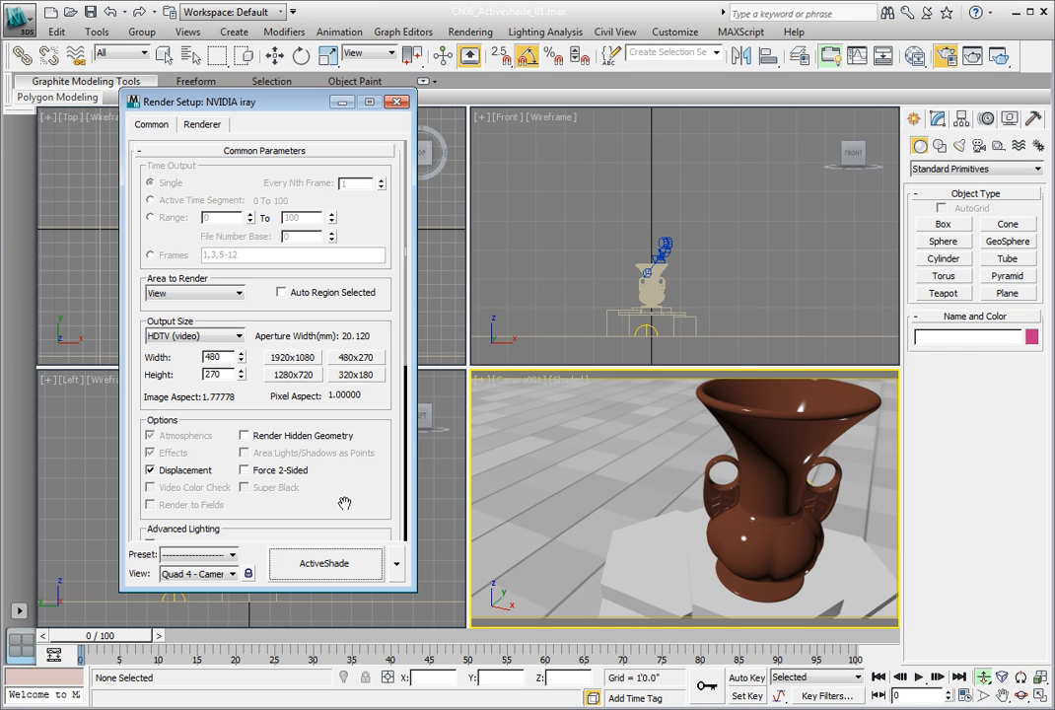
{"action": "left_click_drag", "start_coordinate": [345, 504], "coordinate": [280, 124]}
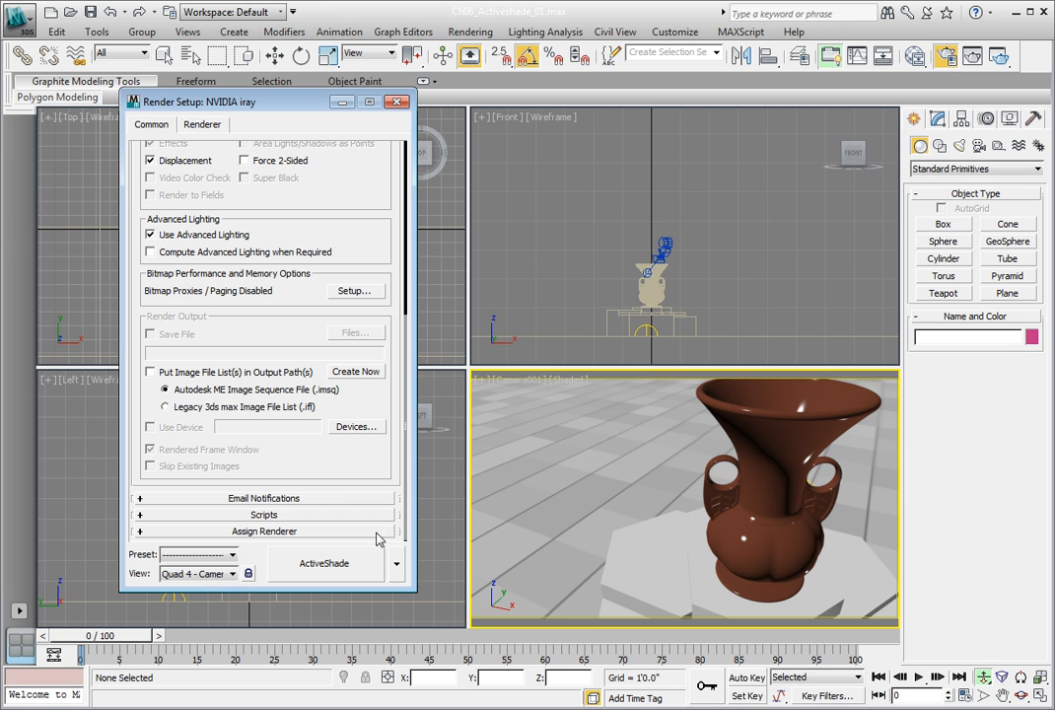
{"action": "left_click", "coordinate": [396, 563]}
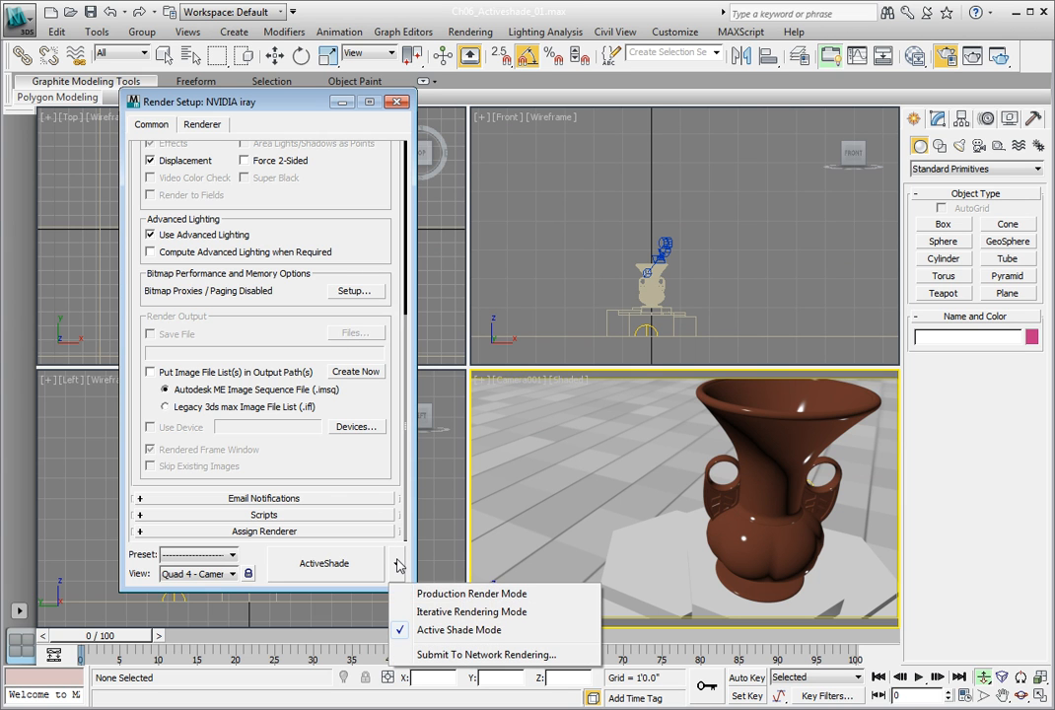
{"action": "left_click", "coordinate": [447, 597]}
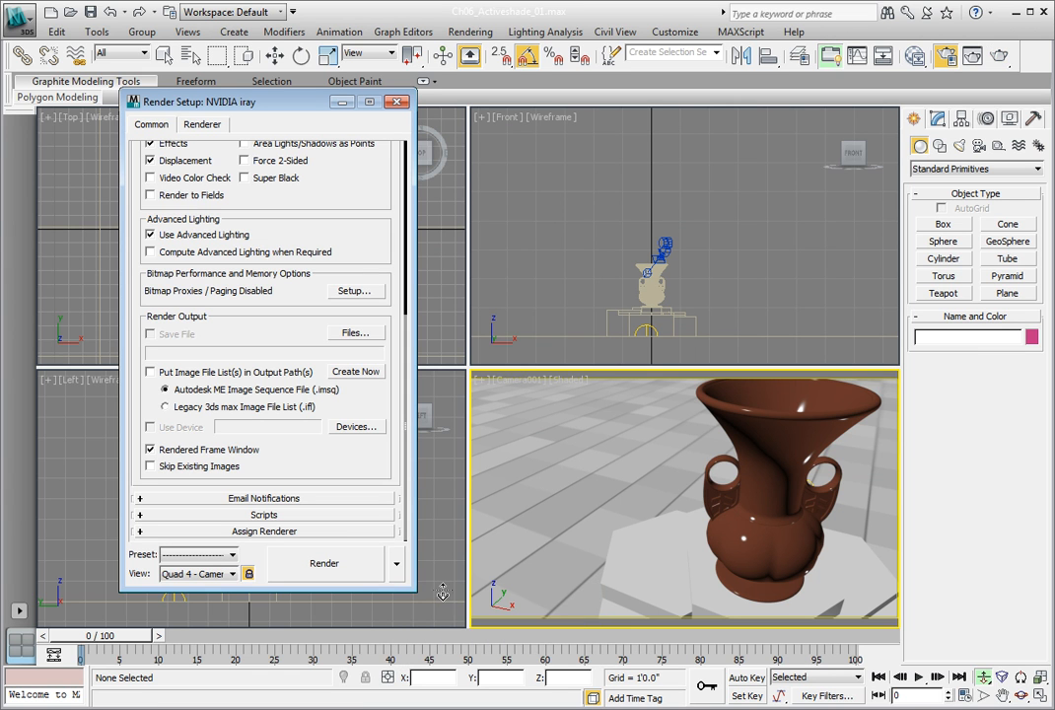
{"action": "left_click", "coordinate": [347, 577]}
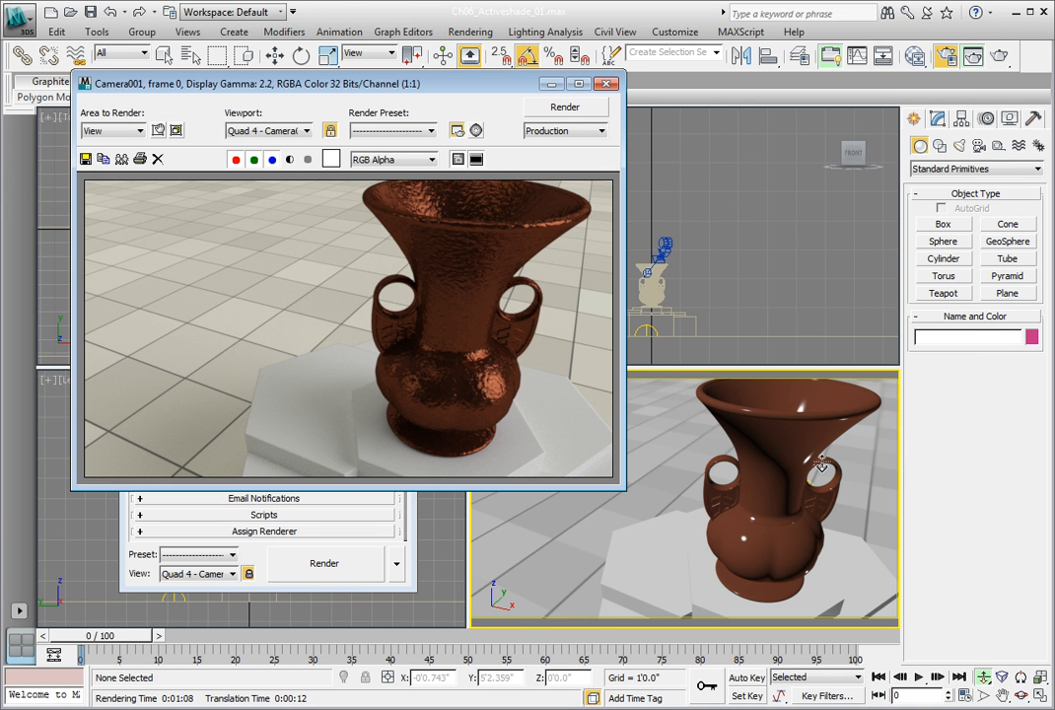